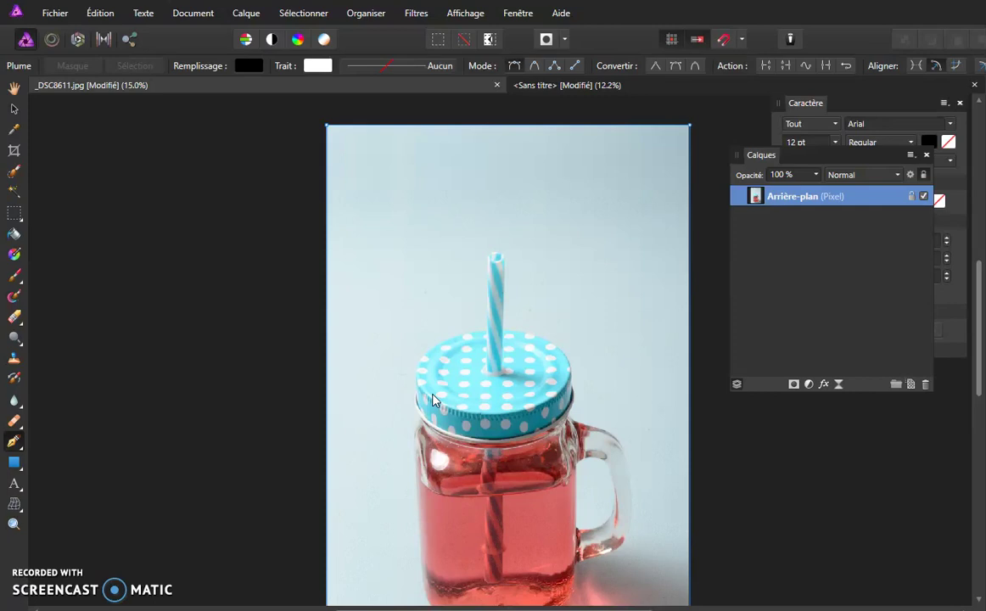
Zoom the _DSC8611.jpg photo to 25% and then 50%, and pan to the jar's base.
scroll(431, 397, "up", 1)
scroll(431, 398, "up", 1)
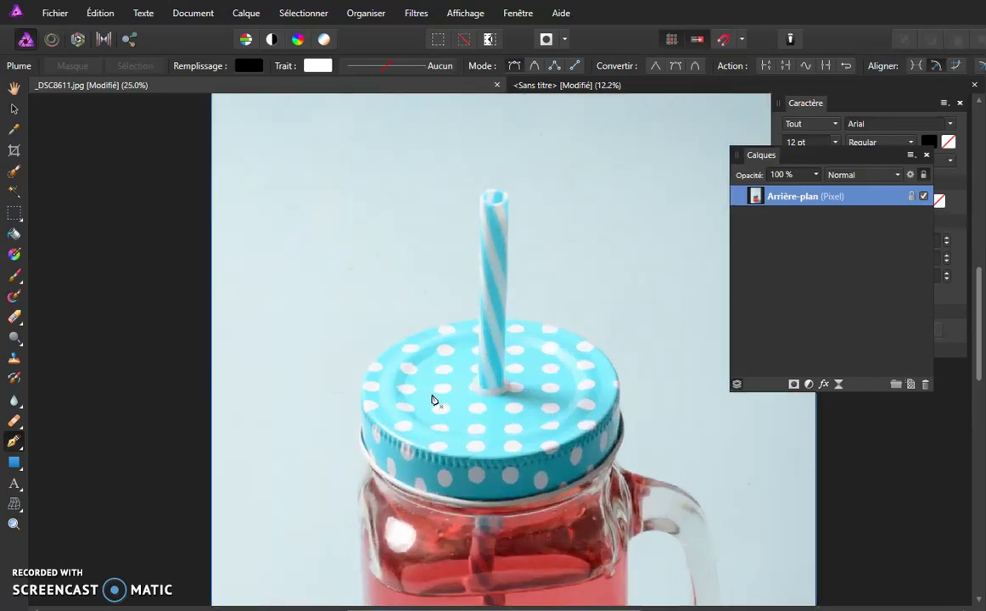
left_click(13, 108)
scroll(496, 473, "down", 4)
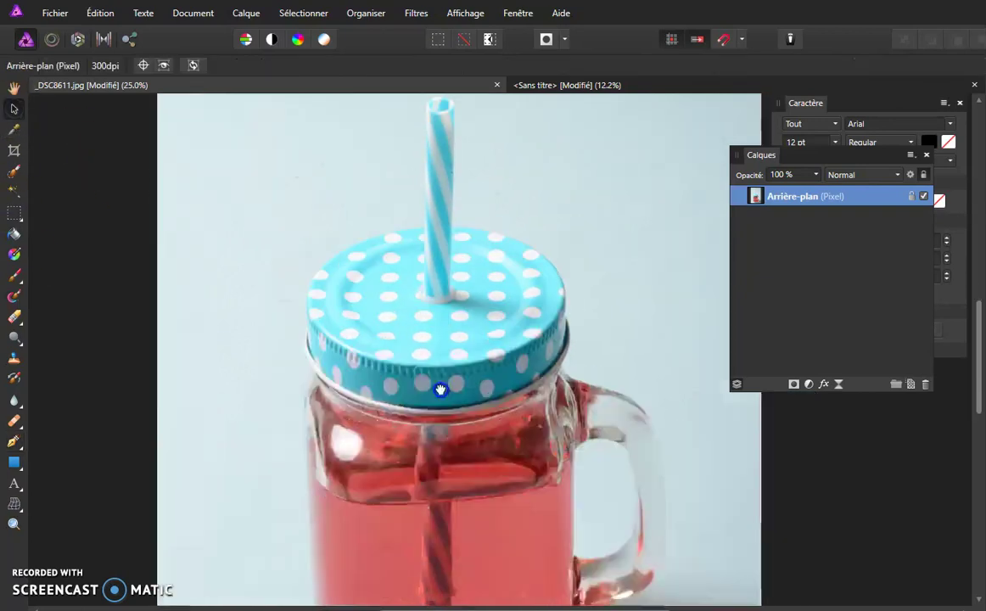
scroll(441, 389, "right", 2)
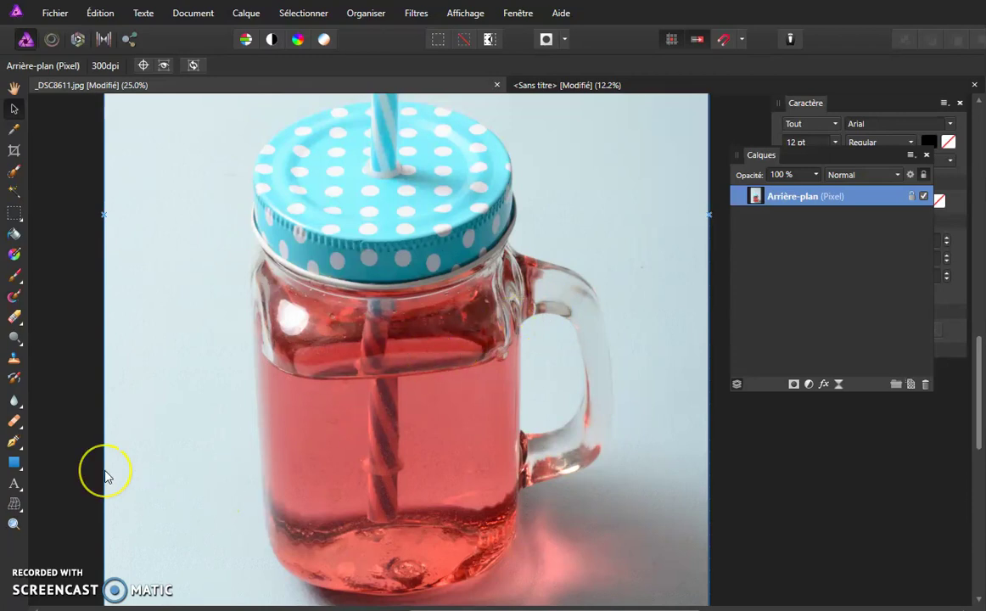
key("ctrl+plus")
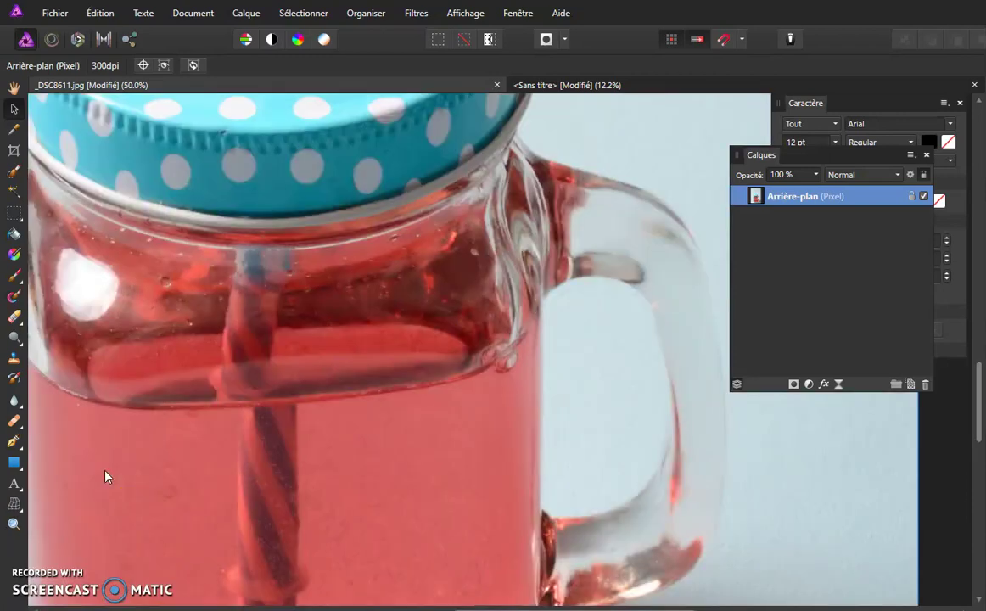
left_click_drag(78, 498, 204, 232)
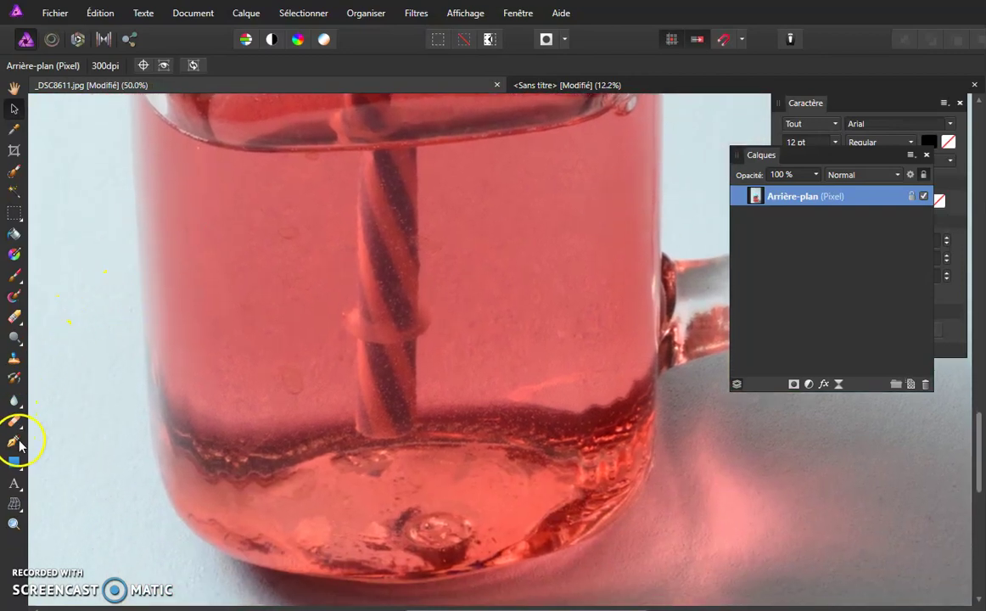
With the Pen tool, place curve nodes up the jar's left edge from near its base.
left_click(13, 443)
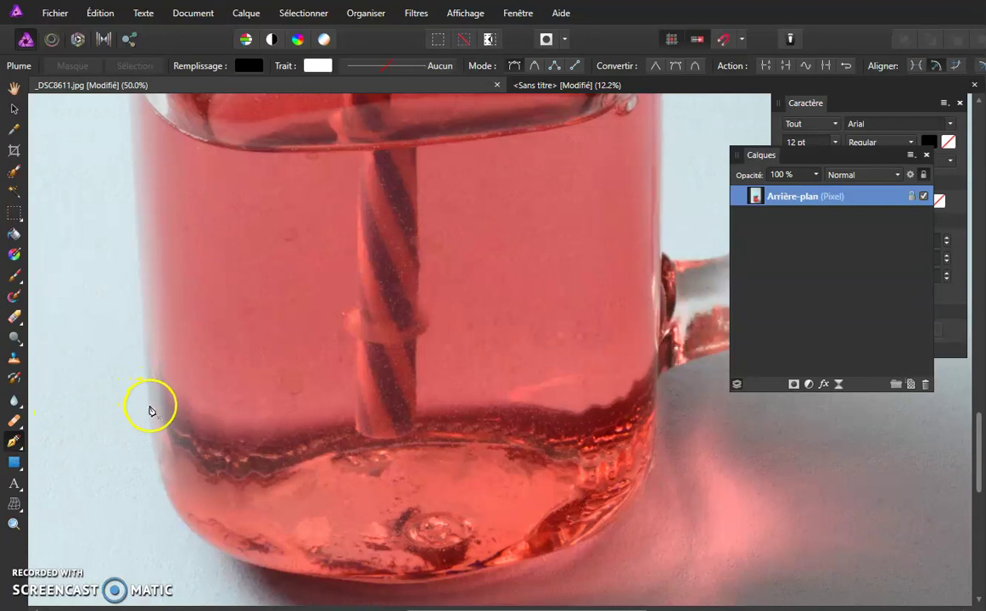
left_click_drag(149, 404, 147, 379)
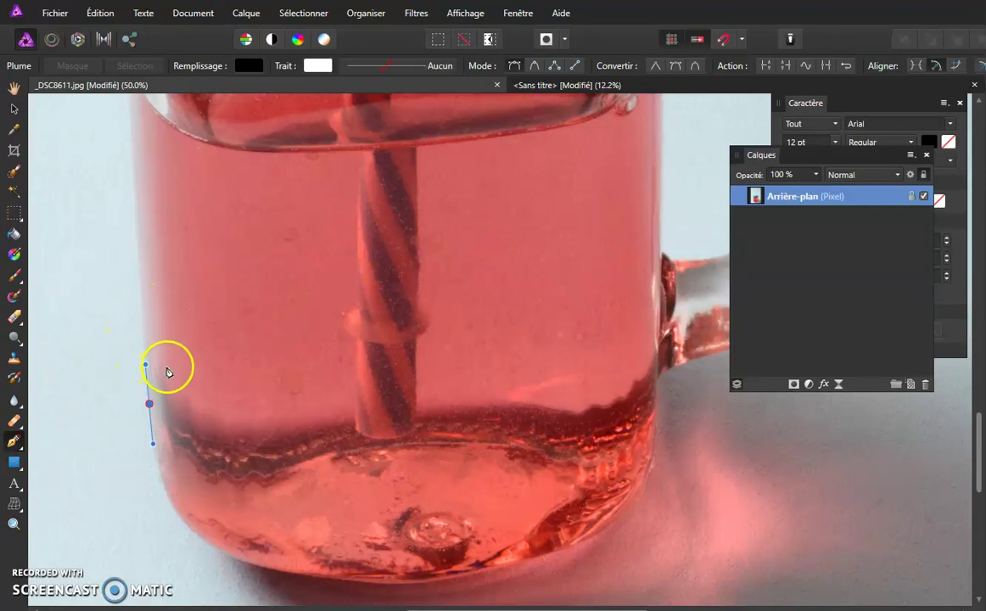
scroll(187, 403, "up", 3)
left_click_drag(164, 253, 163, 198)
scroll(188, 278, "up", 5)
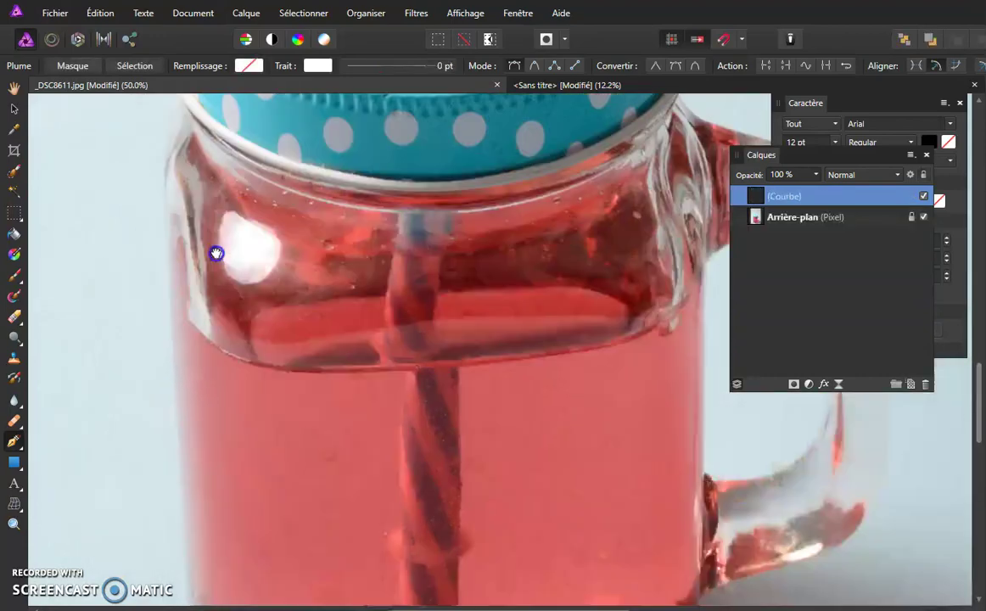
left_click_drag(184, 312, 207, 249)
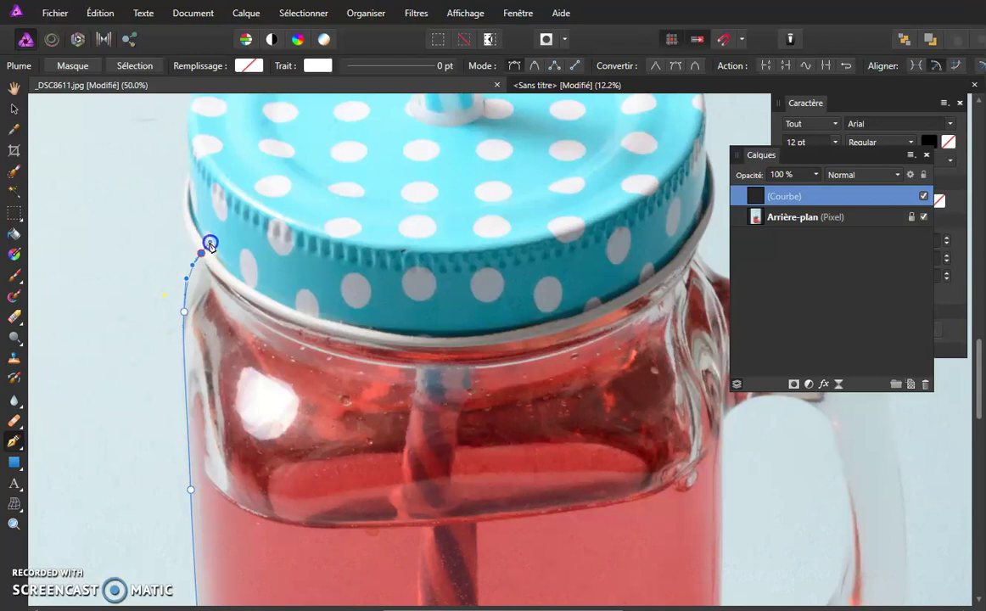
Make the top node a sharp corner and curve the path up around the lid's rim.
scroll(220, 213, "up", 2)
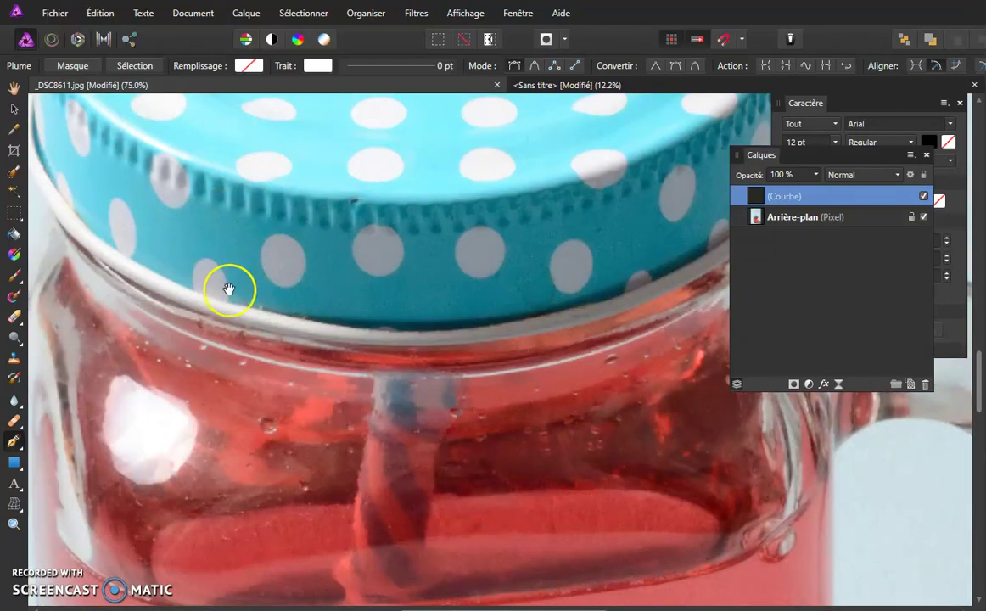
left_click_drag(228, 289, 355, 388)
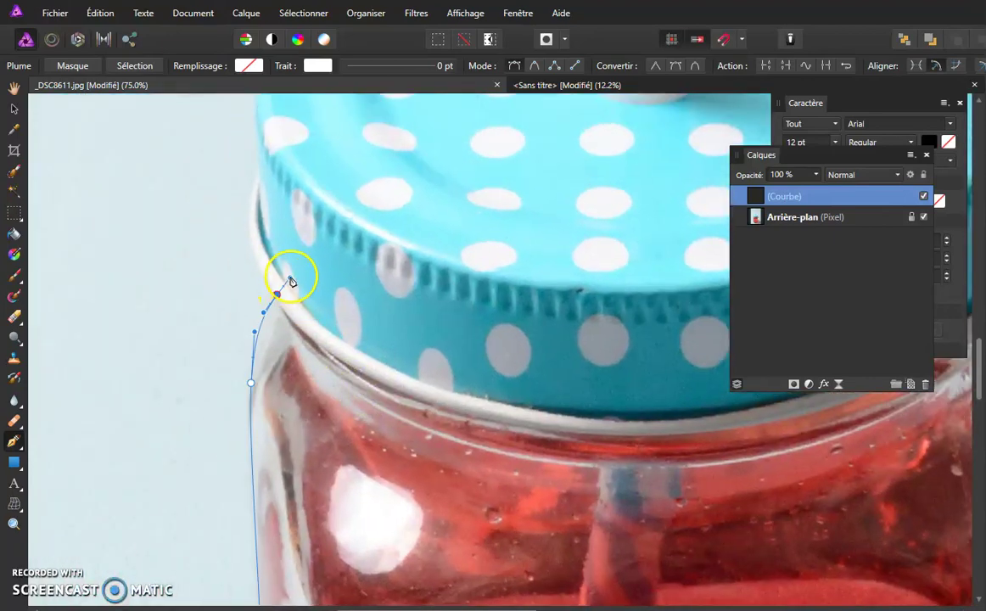
mouse_move(291, 280)
left_mouse_down()
mouse_move(270, 308)
mouse_move(290, 280)
left_mouse_up()
left_click(278, 294)
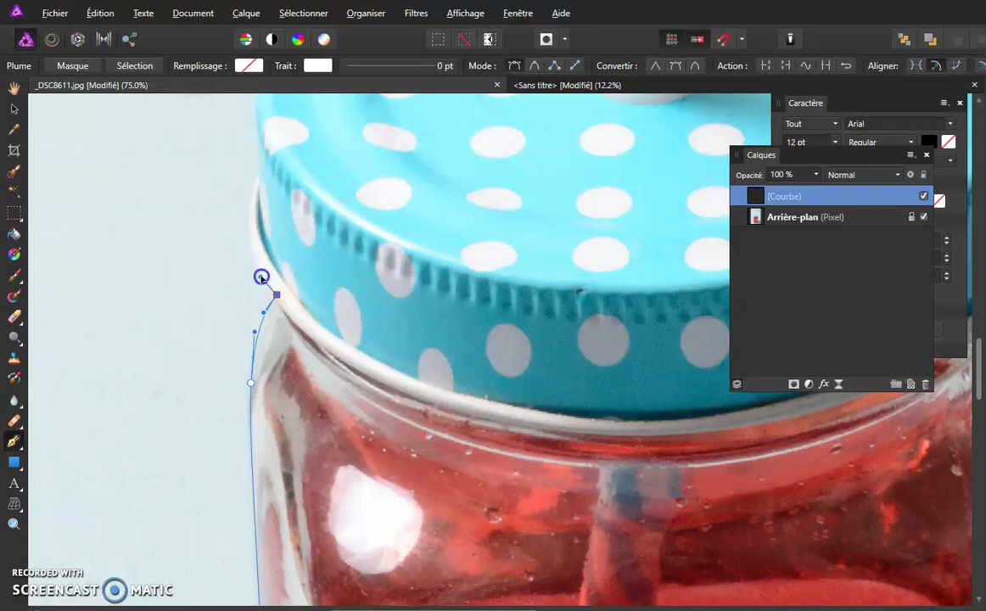
left_click(258, 279)
mouse_move(261, 177)
left_mouse_down()
mouse_move(293, 120)
mouse_move(259, 153)
left_mouse_up()
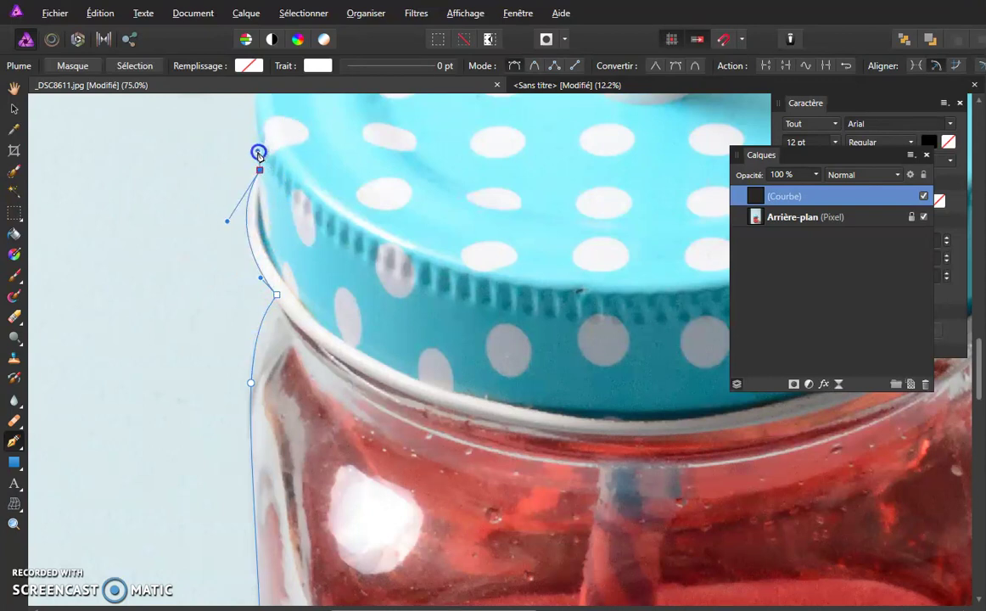
Add pen nodes across the lid top, up the straw's left side and over its tip.
scroll(270, 153, "up", 5)
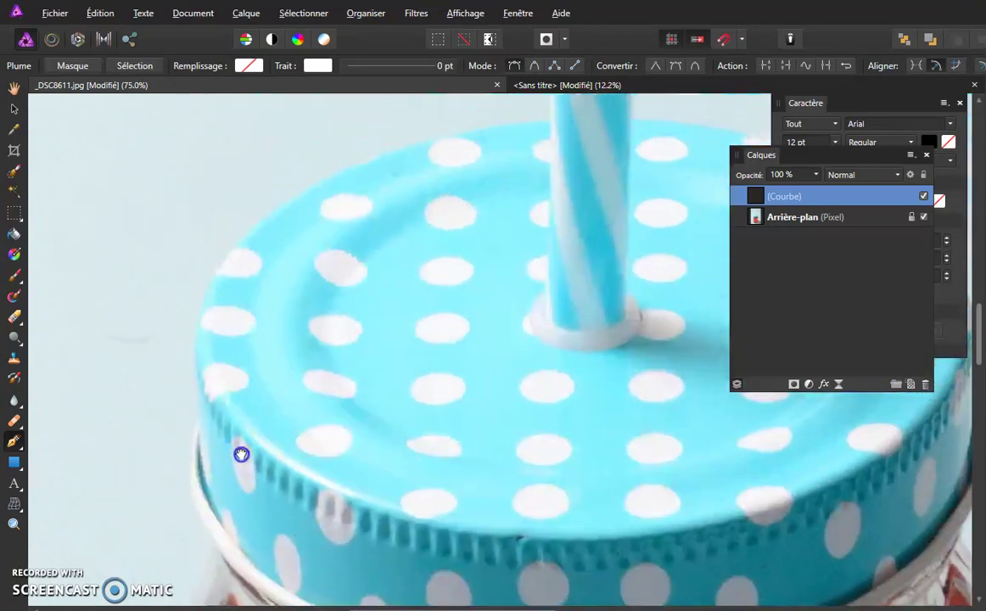
left_click_drag(236, 247, 296, 182)
left_click_drag(552, 117, 705, 111)
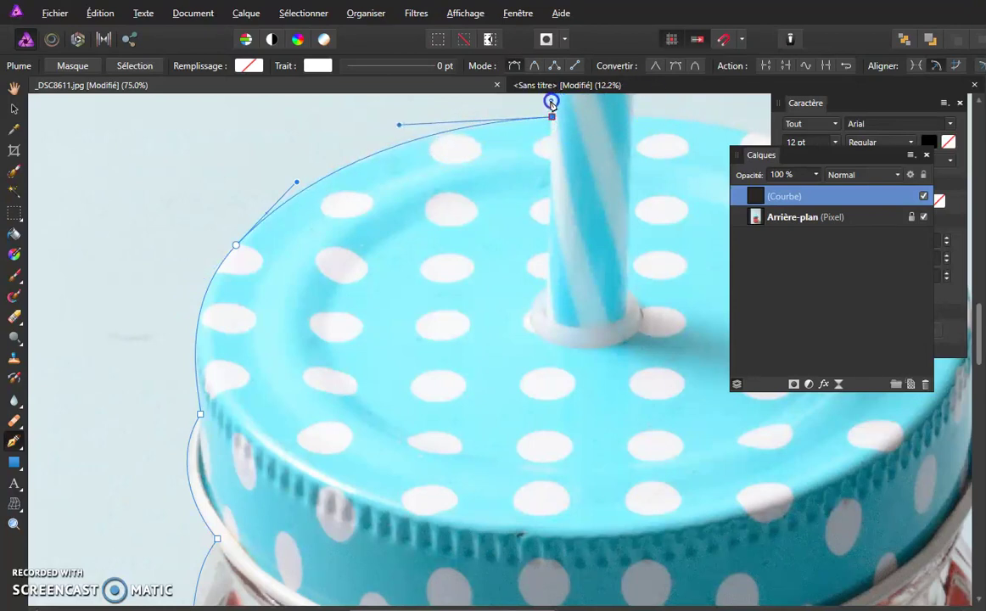
left_click_drag(561, 189, 372, 583)
left_click(357, 167)
left_click_drag(377, 151, 381, 132)
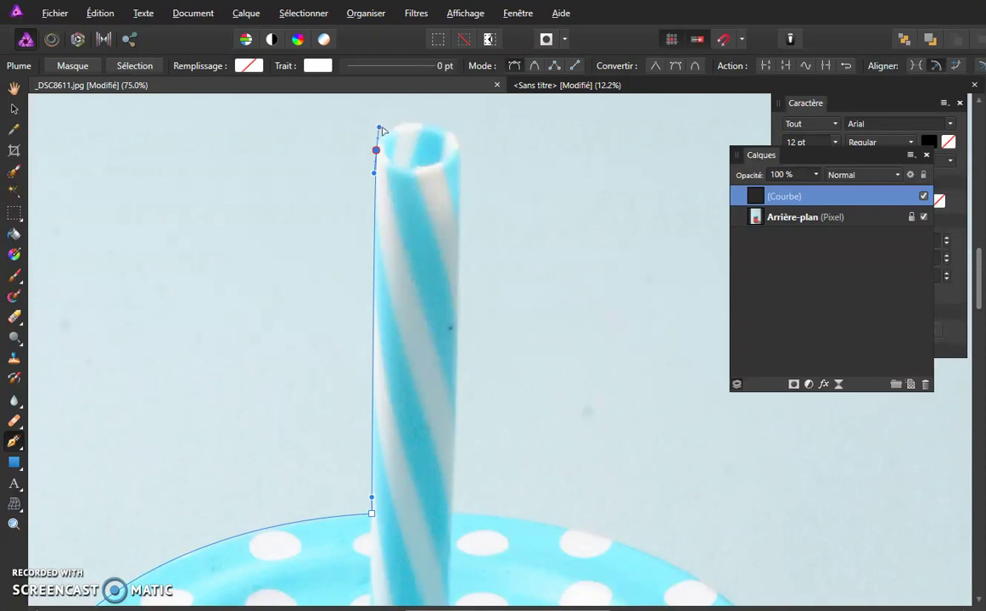
mouse_move(420, 125)
left_mouse_down()
mouse_move(436, 126)
mouse_move(460, 181)
left_mouse_up()
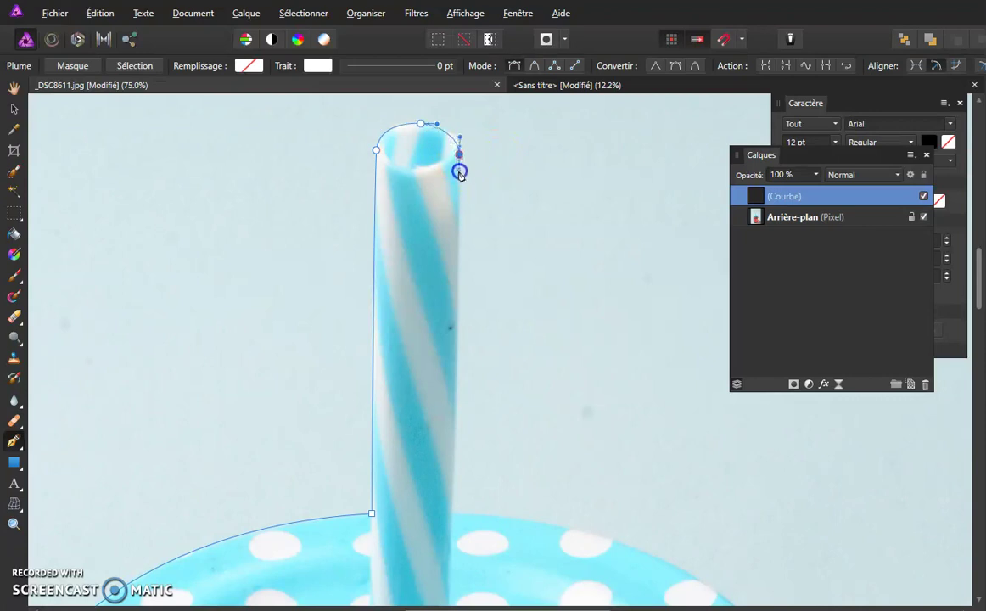
key("Escape")
mouse_move(472, 511)
left_mouse_down()
mouse_move(409, 192)
mouse_move(395, 218)
left_mouse_up()
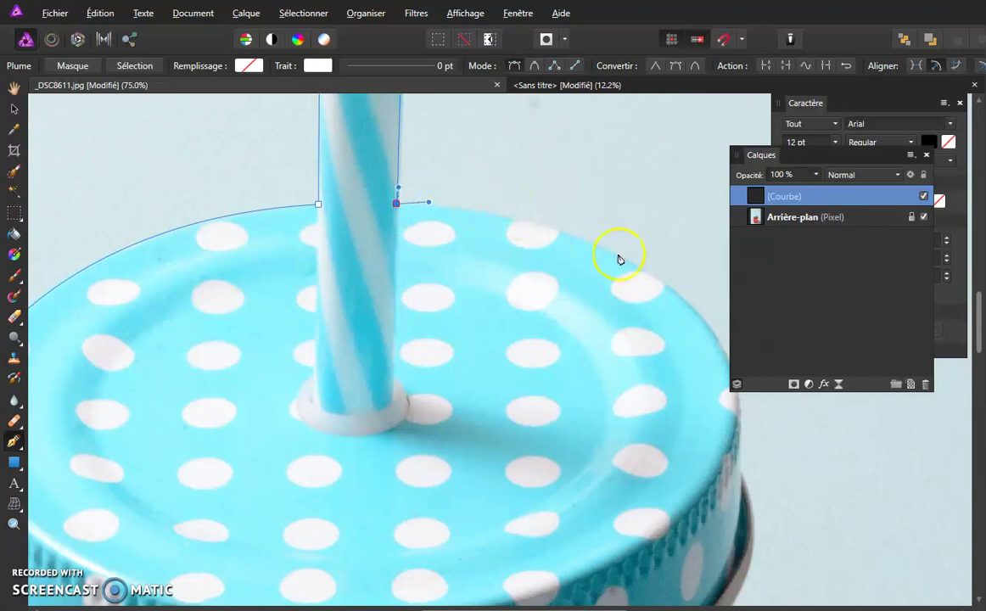
Trace the path down the lid's far edge and onto the jar neck.
left_click_drag(621, 255, 673, 290)
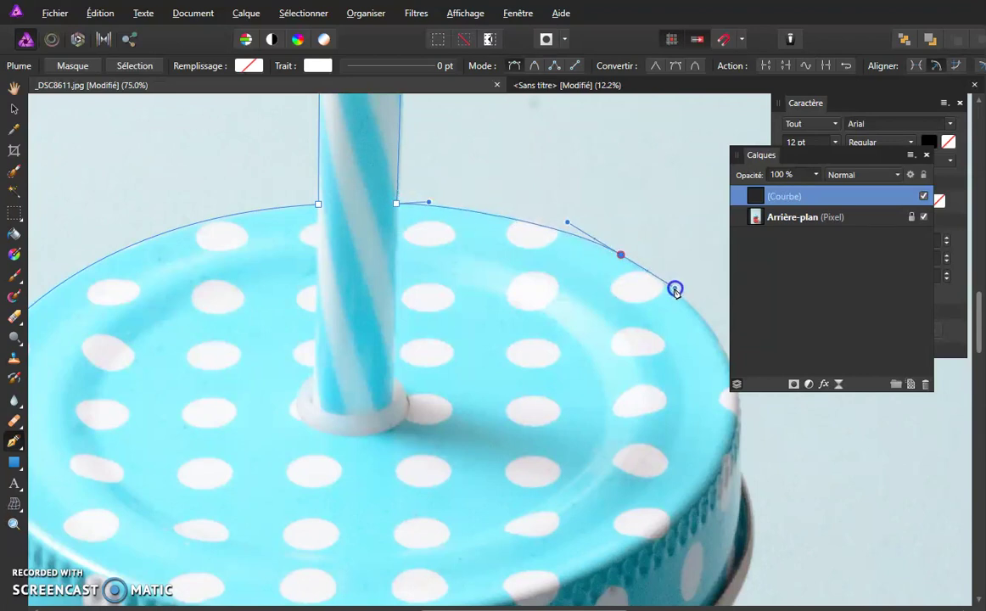
mouse_move(678, 334)
left_mouse_down()
mouse_move(436, 308)
mouse_move(456, 268)
mouse_move(477, 321)
mouse_move(463, 296)
left_mouse_up()
left_click_drag(461, 336, 459, 351)
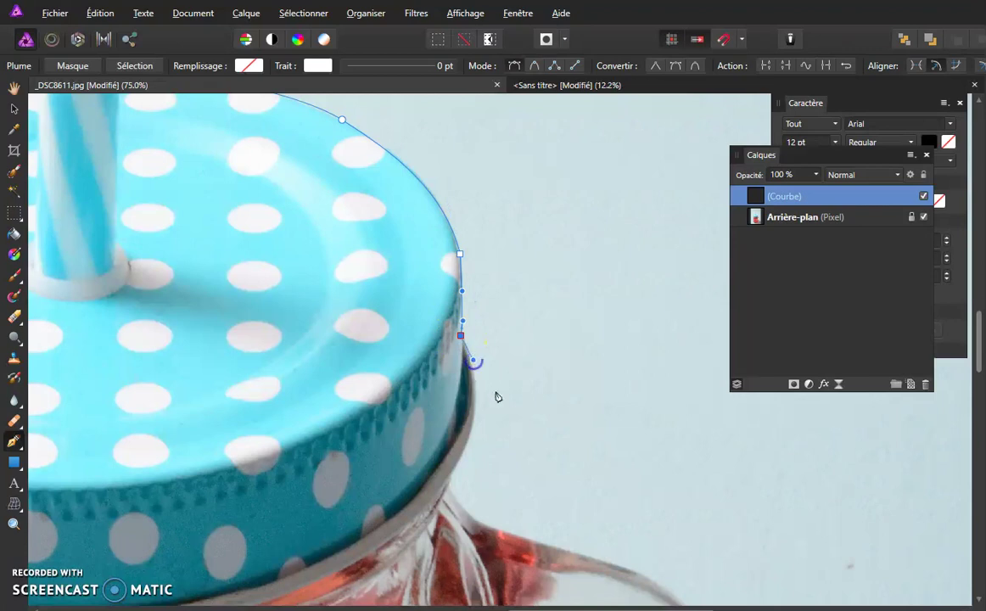
left_click_drag(449, 472, 412, 530)
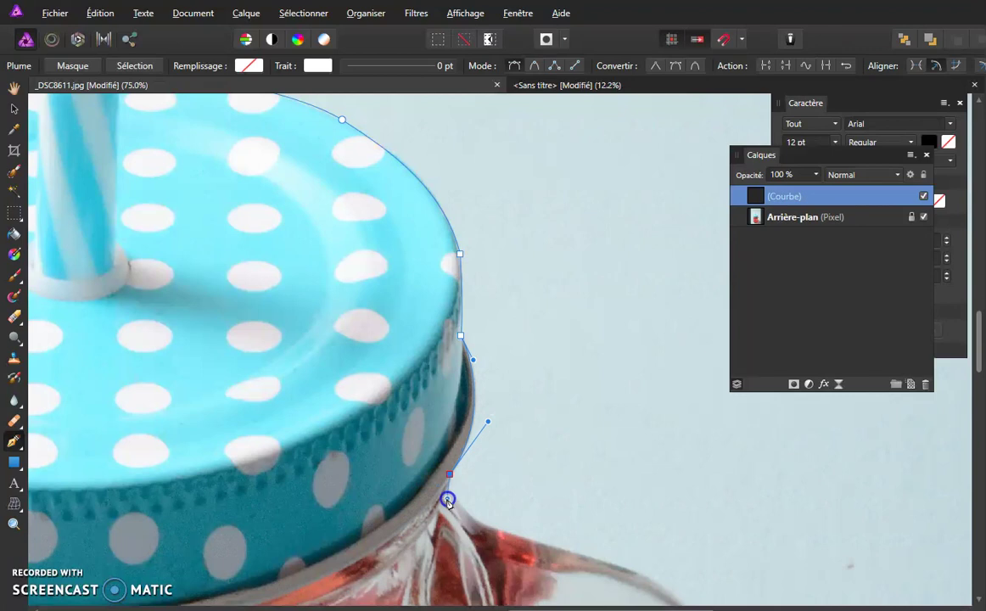
mouse_move(476, 523)
left_mouse_down()
mouse_move(492, 529)
mouse_move(488, 438)
mouse_move(354, 204)
left_mouse_up()
Follow the handle's outer edge with curve nodes down to where it meets the jar body.
left_click_drag(431, 246, 458, 256)
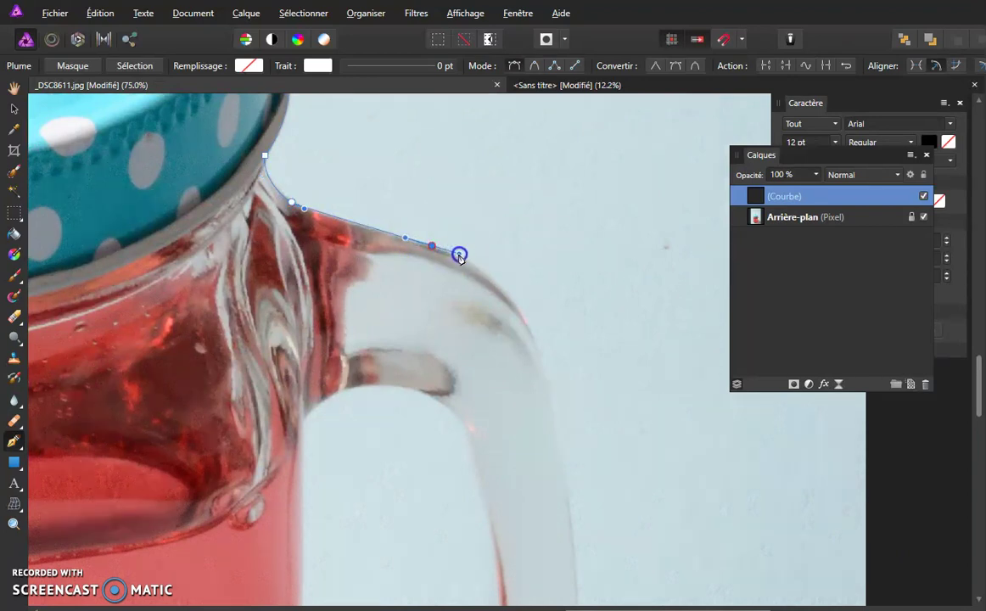
left_click_drag(430, 248, 428, 247)
left_click_drag(534, 337, 540, 356)
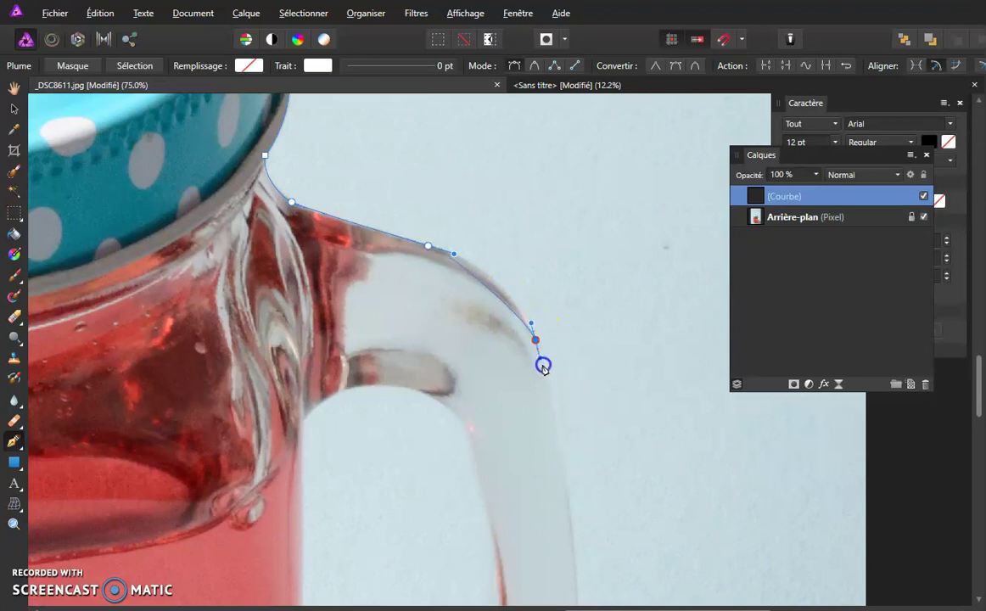
left_click_drag(572, 494, 508, 307)
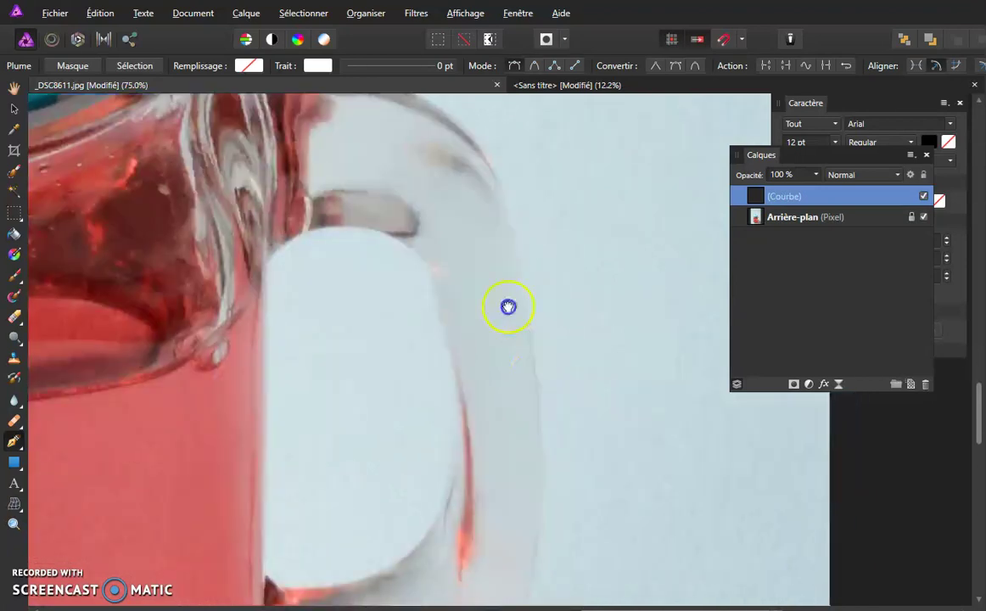
left_click_drag(493, 385, 485, 495)
mouse_move(403, 573)
left_mouse_down()
mouse_move(343, 599)
mouse_move(513, 307)
left_mouse_up()
left_click_drag(410, 338, 392, 343)
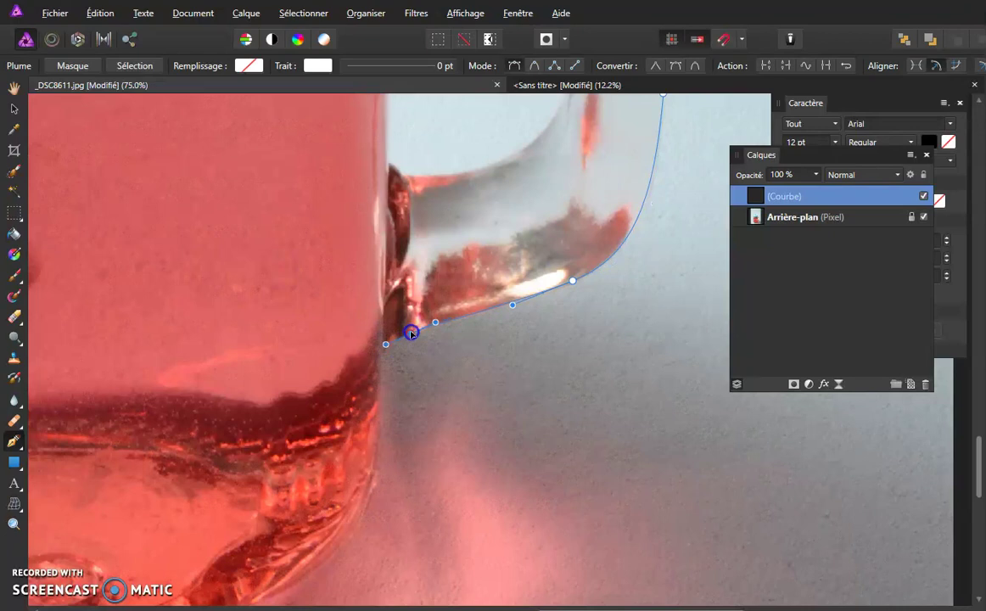
Adjust the handle junction node and add nodes down the jar's right side.
left_click_drag(412, 325, 410, 336)
left_click(379, 396)
left_click_drag(340, 550, 288, 603)
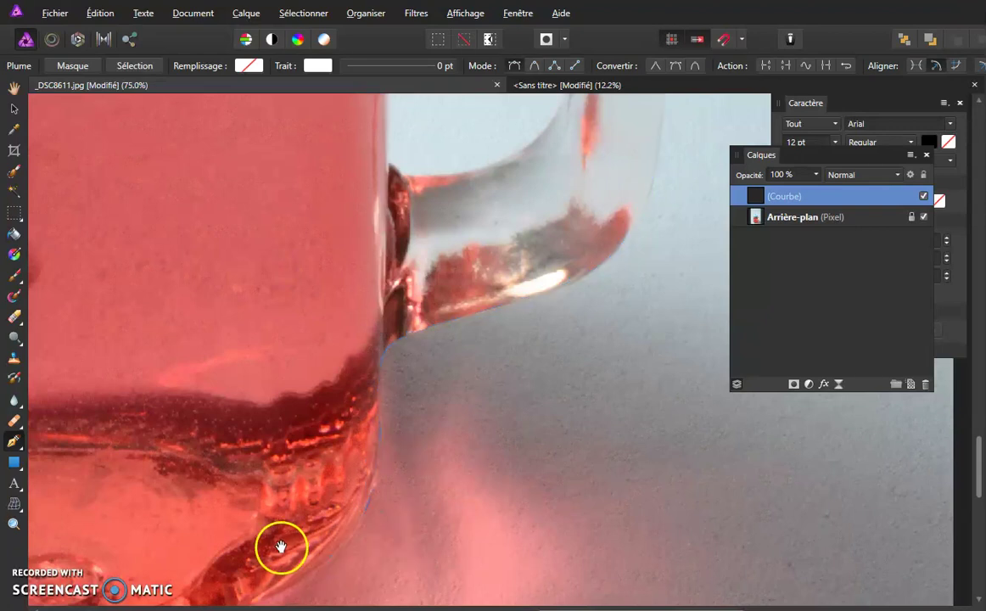
left_click_drag(277, 547, 518, 247)
Curve the path along the jar's rounded base and up its left side, then fit the view.
left_click(335, 347)
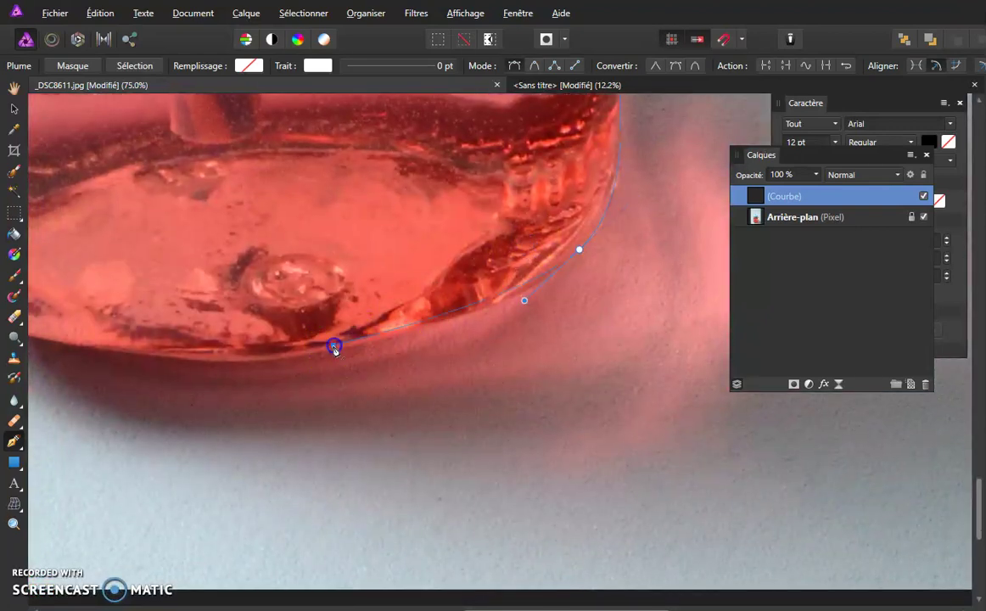
left_click_drag(323, 350, 273, 357)
left_click(337, 344)
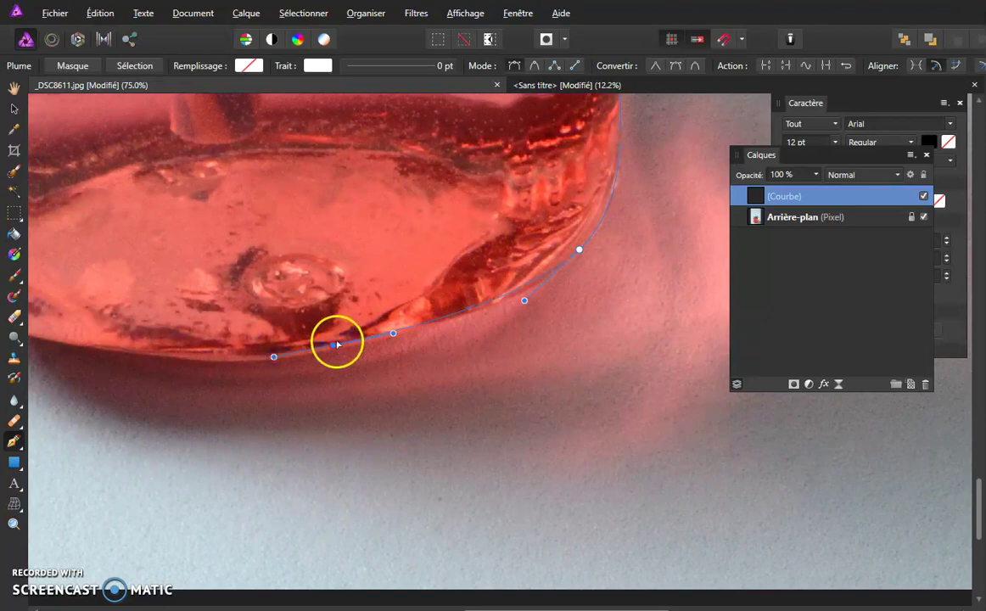
left_click_drag(335, 347, 601, 439)
left_click_drag(410, 412, 324, 399)
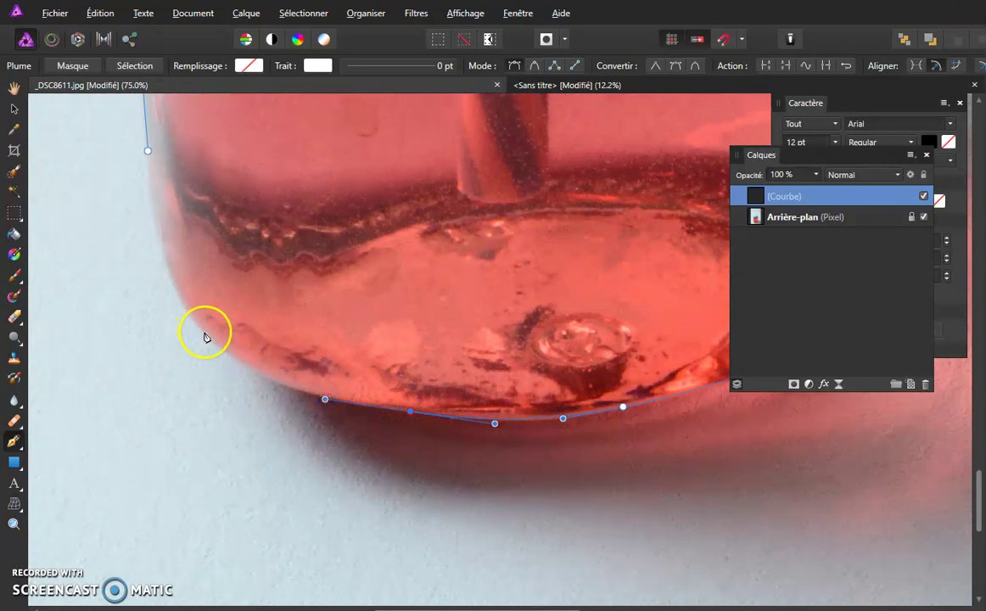
left_click_drag(204, 332, 164, 281)
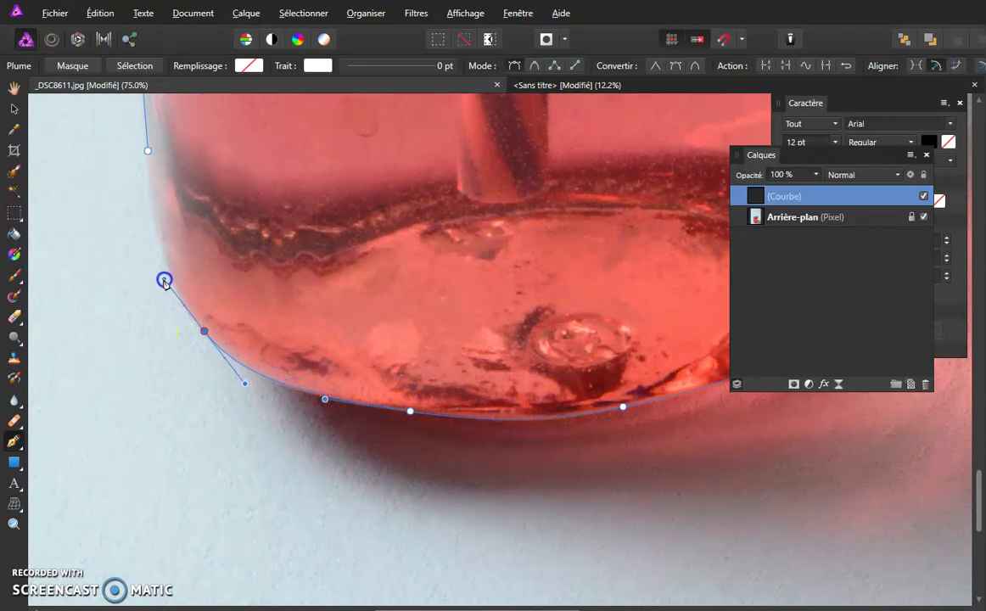
scroll(195, 297, "up", 3)
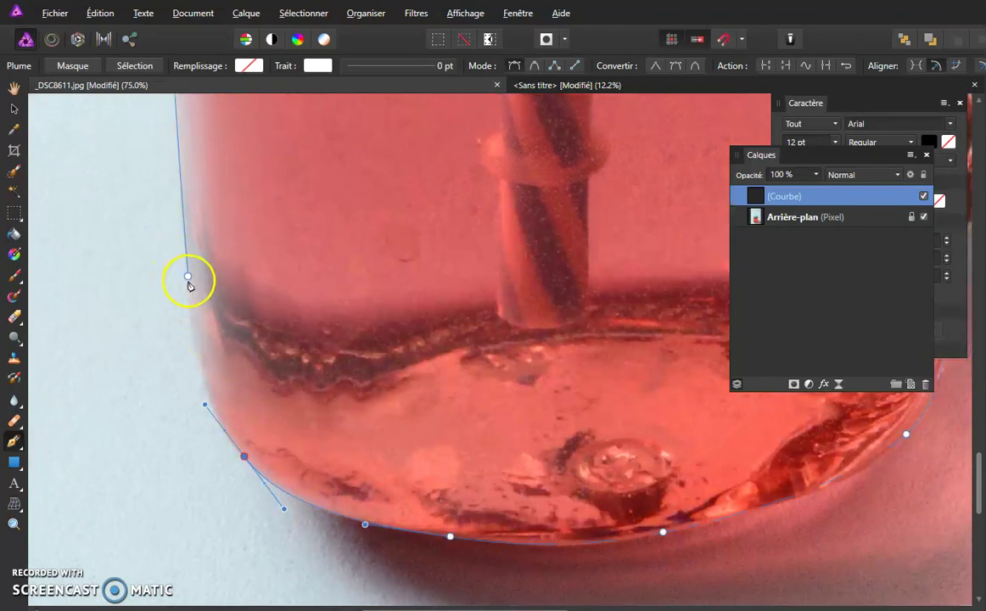
left_click_drag(189, 278, 183, 209)
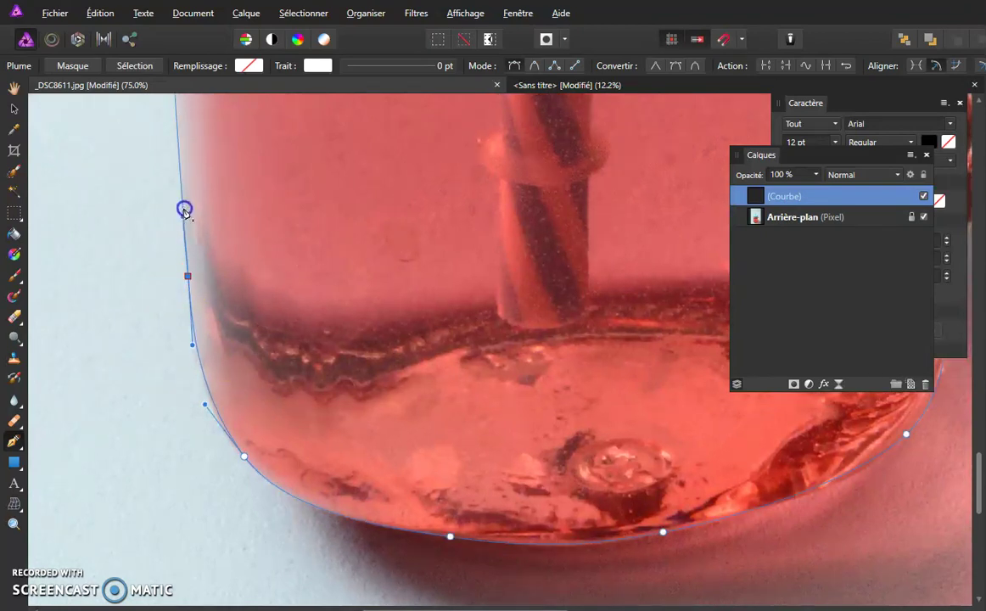
key("ctrl+0")
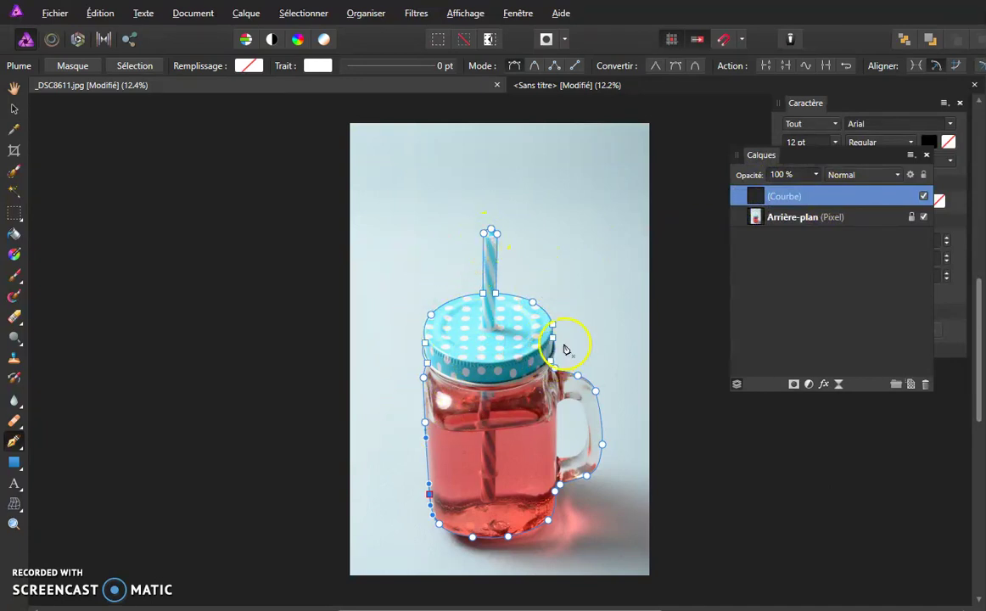
Zoom in on the handle and start a new path up the left edge of its hole.
key("ctrl+space")
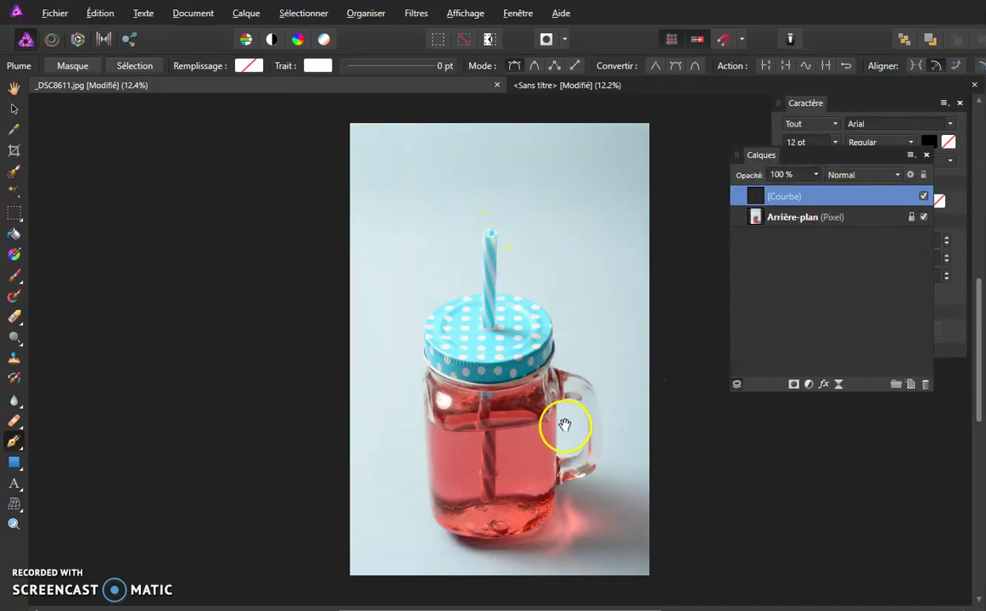
mouse_move(553, 434)
left_mouse_down()
mouse_move(616, 405)
mouse_move(739, 382)
mouse_move(953, 366)
left_mouse_up()
scroll(308, 331, "up", 2)
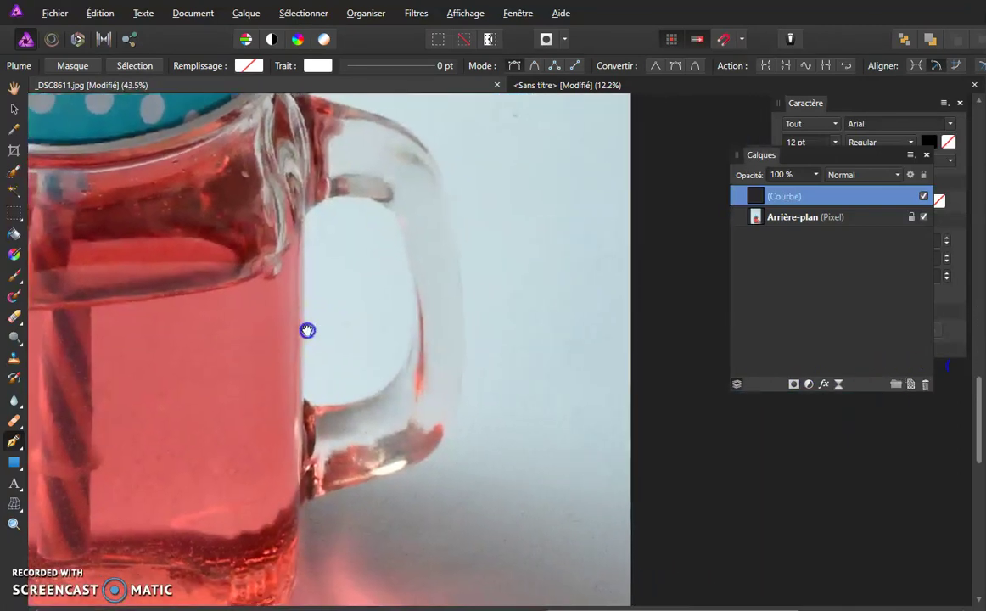
scroll(350, 332, "up", 1)
scroll(343, 326, "up", 1)
left_click_drag(293, 209, 295, 277)
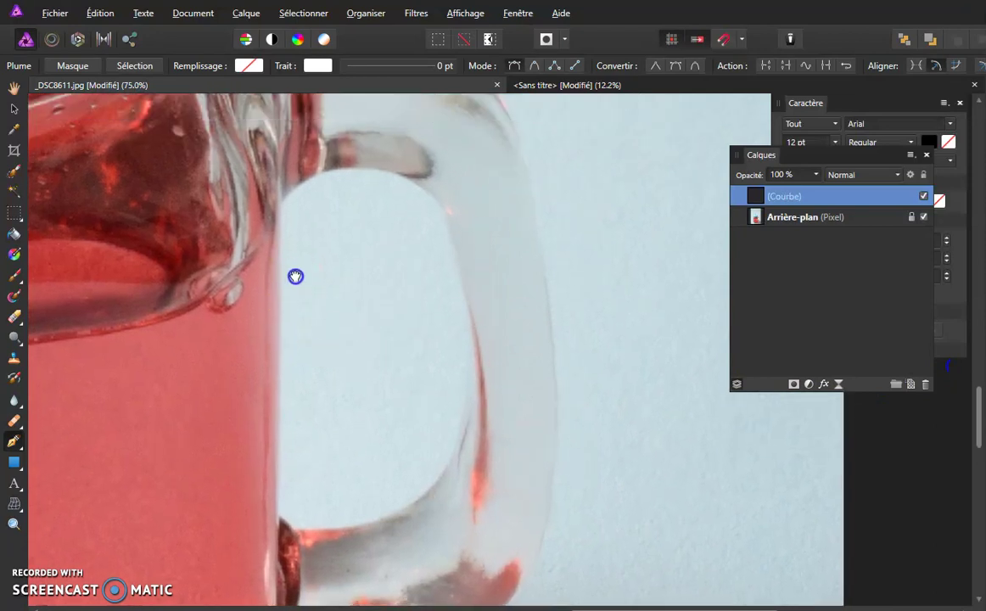
left_click_drag(276, 520, 274, 493)
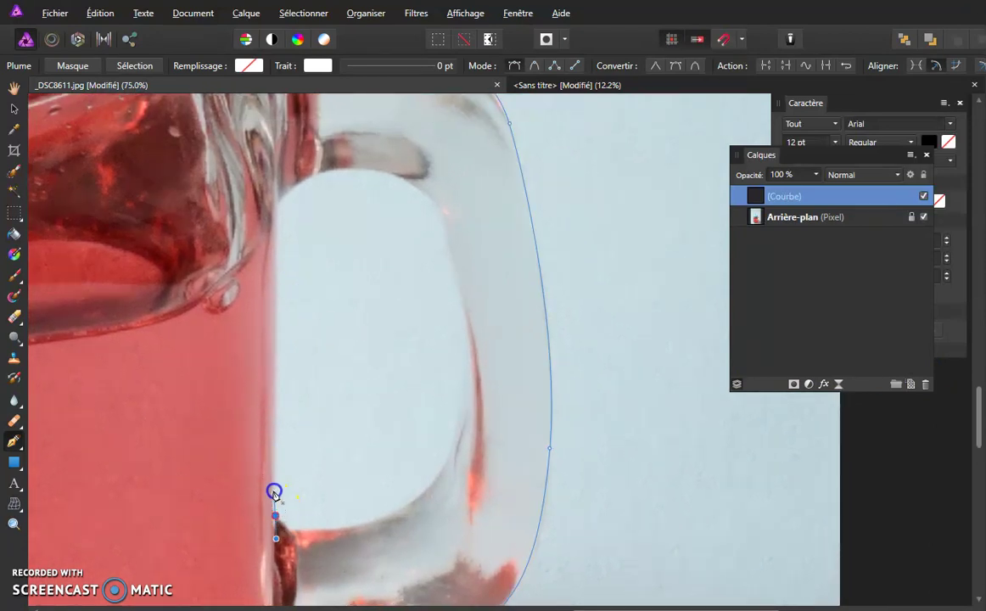
left_click_drag(280, 206, 283, 168)
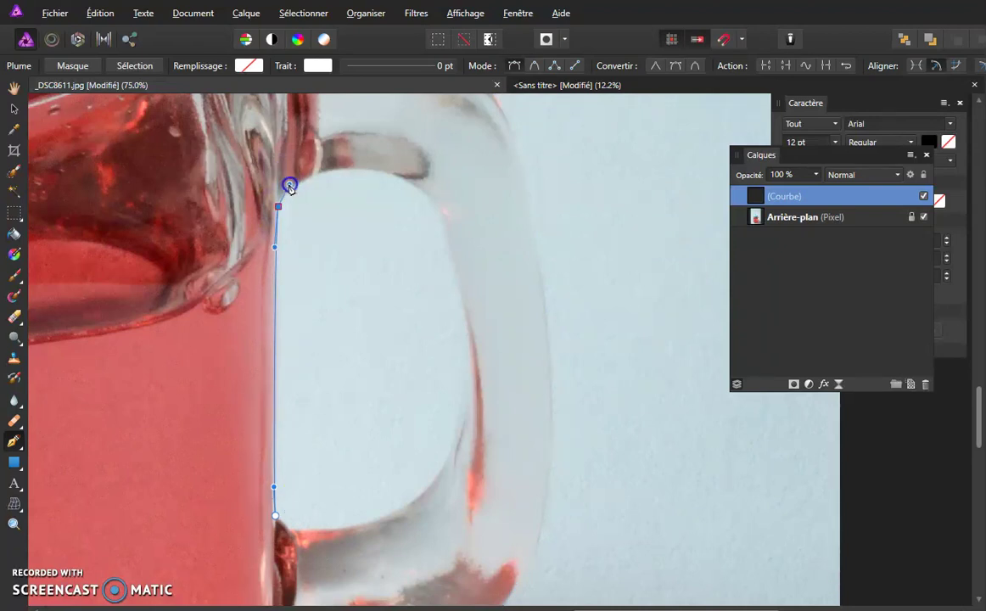
Trace the hole's top, right and bottom edges, closing the path at its starting node.
left_click(289, 185)
left_click_drag(354, 168, 401, 169)
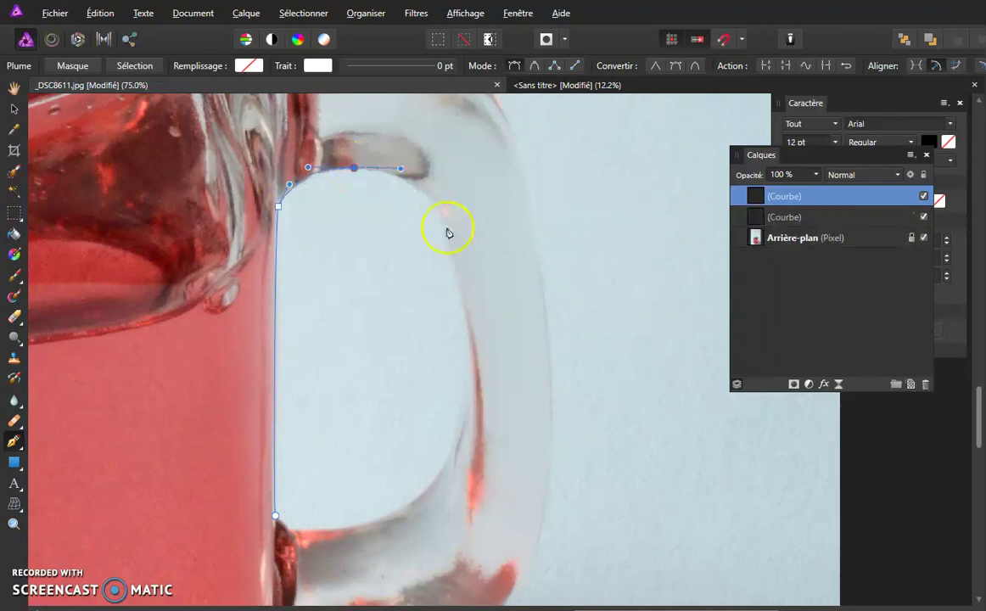
left_click_drag(449, 242, 462, 297)
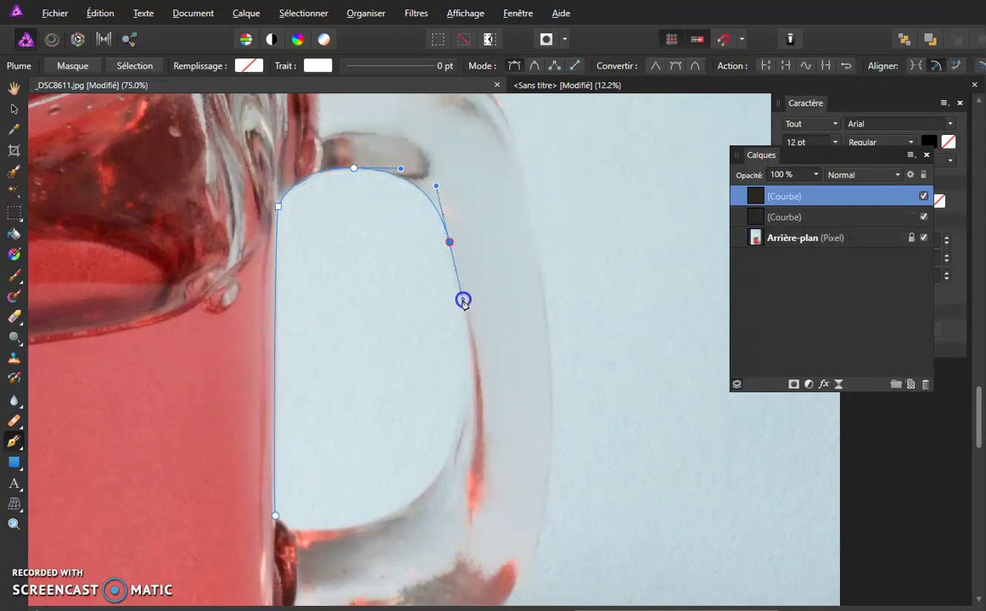
left_click(458, 427)
left_click_drag(458, 422, 439, 480)
left_click_drag(372, 522, 320, 536)
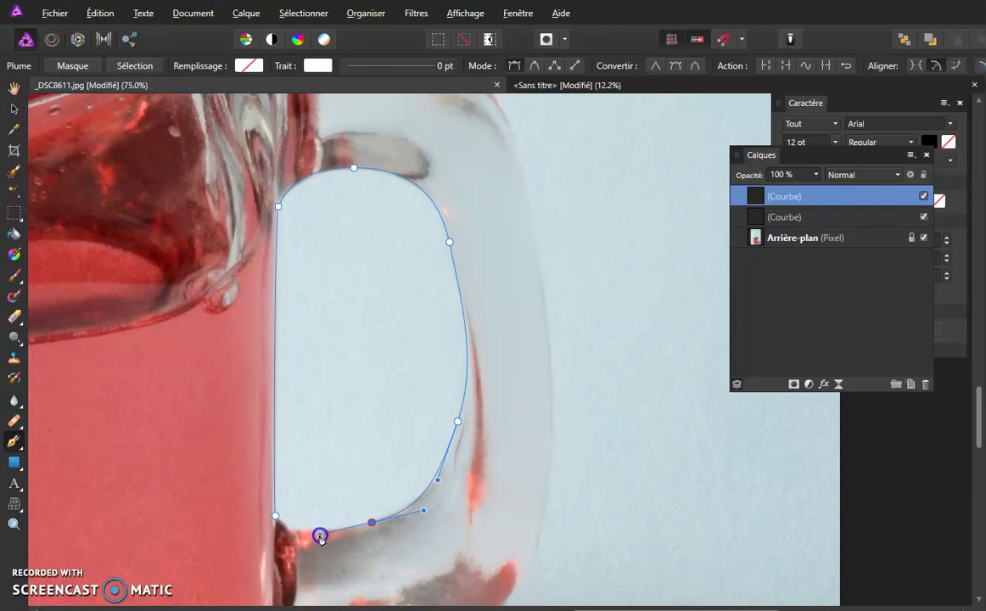
left_click(275, 515)
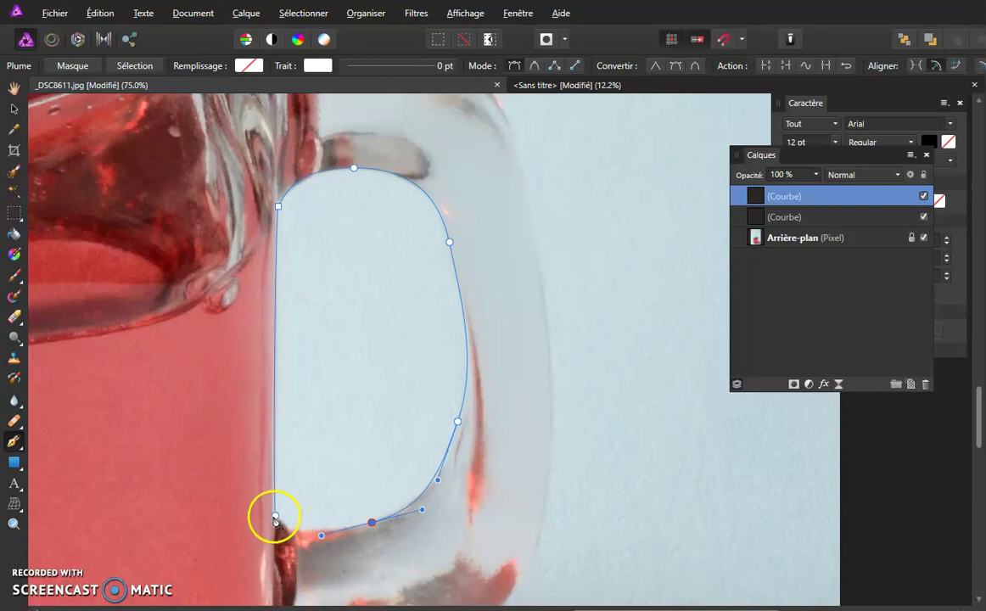
left_click_drag(275, 515, 262, 492)
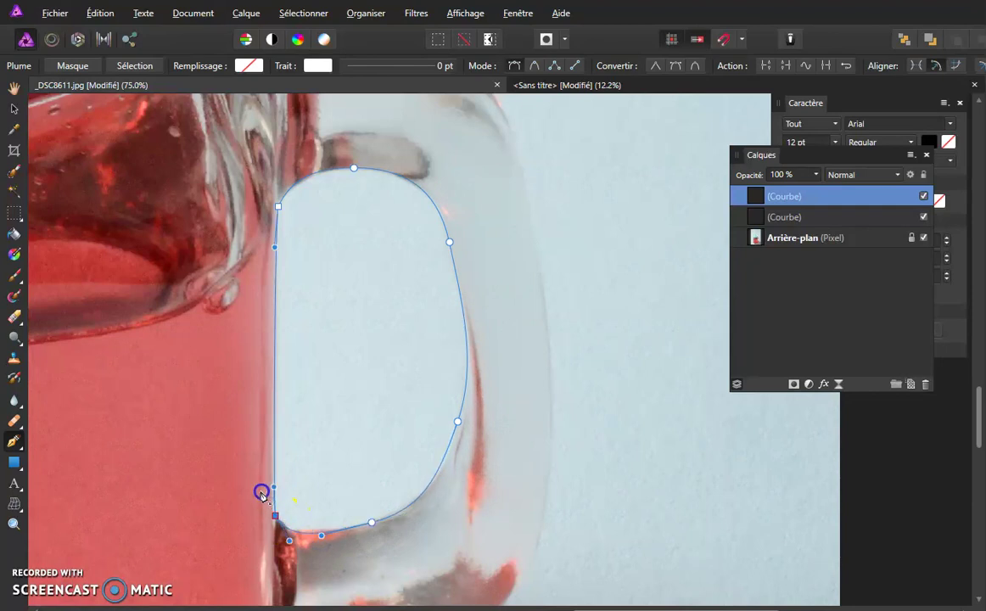
left_click_drag(314, 533, 325, 536)
Close the handle-hole path and select both Courbe layers together in the Calques panel.
key("ctrl+0")
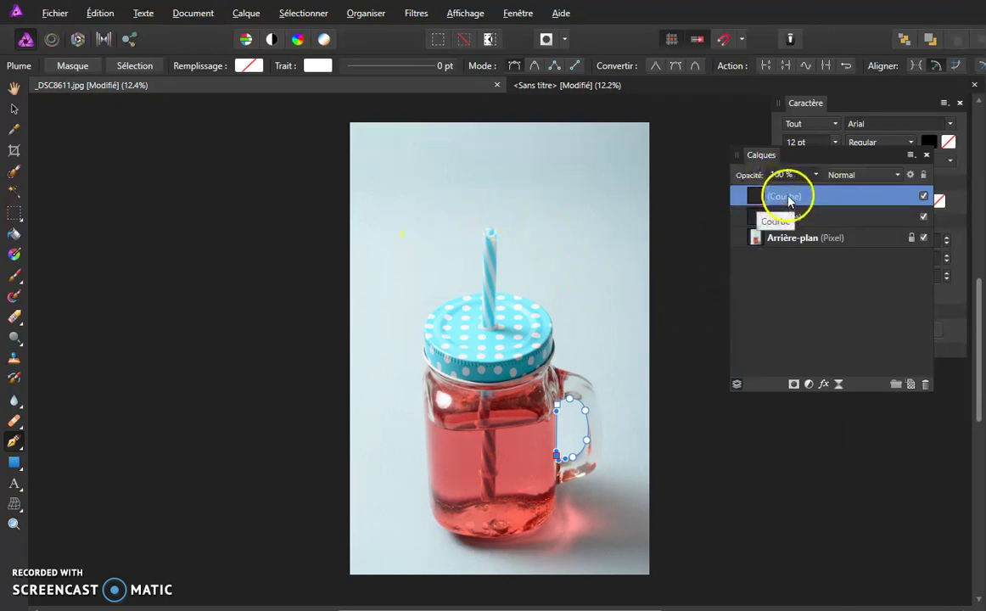
left_click(799, 219)
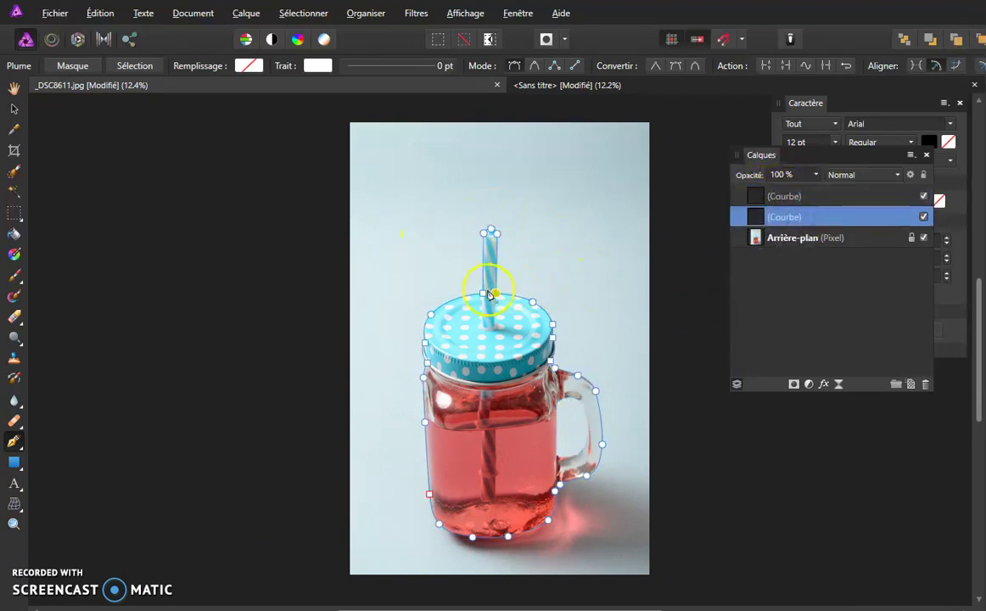
left_click(823, 198)
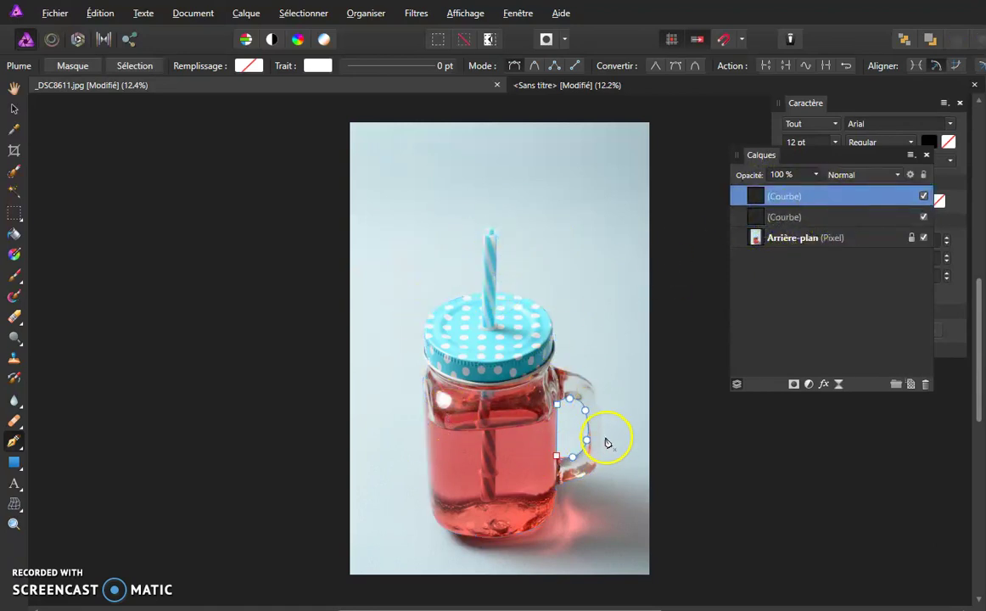
left_click(555, 454)
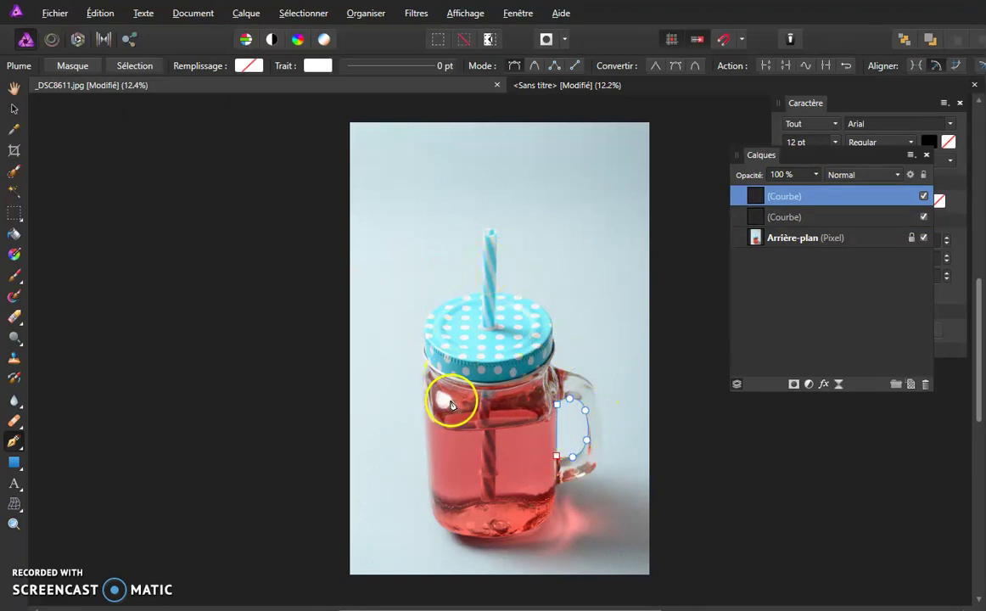
left_click(810, 218)
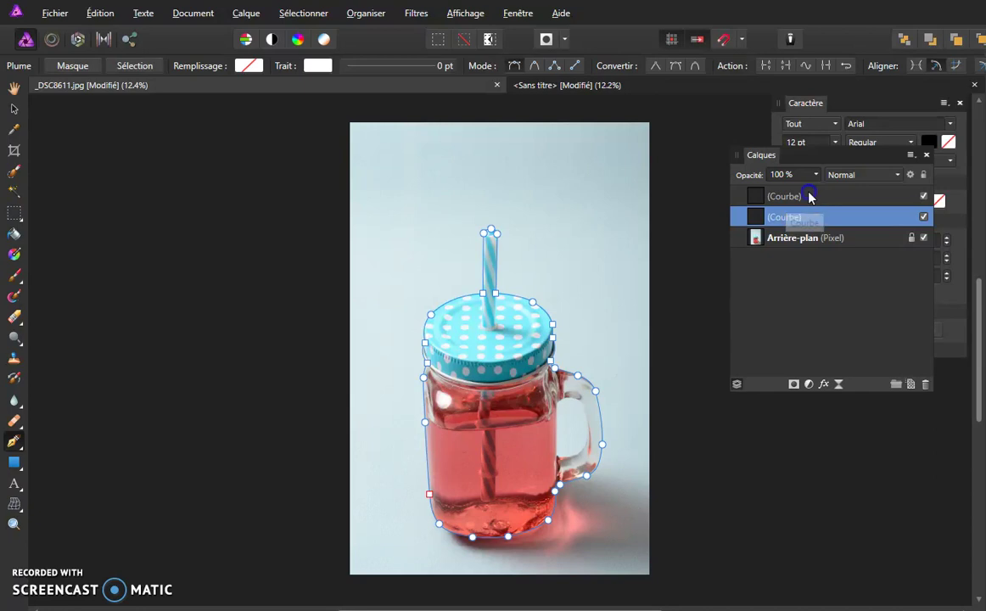
left_click(774, 197, "shift")
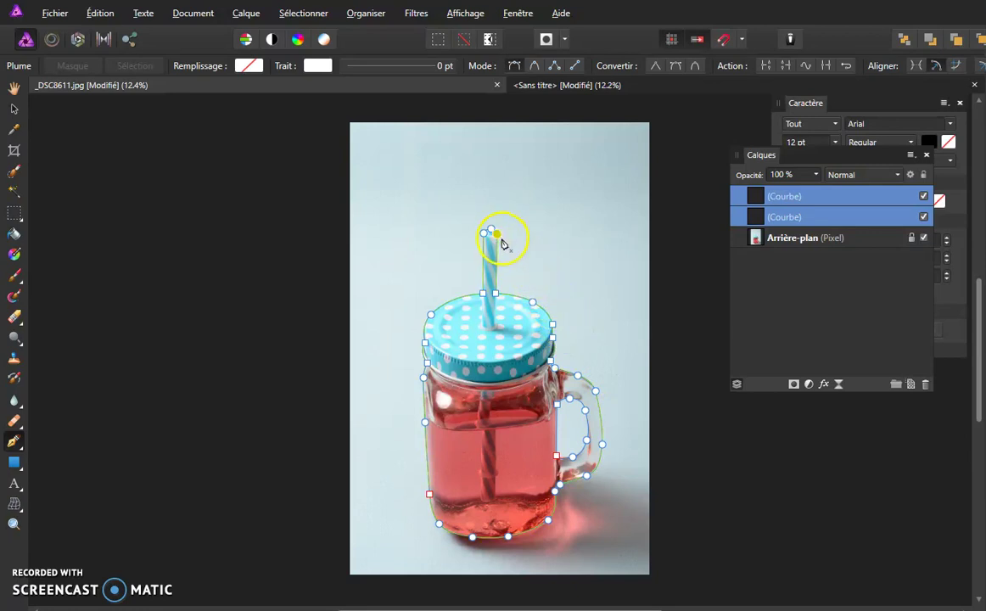
Apply Calque > Géométrie > Soustraire to cut the hole path out of the jar outline.
left_click(244, 13)
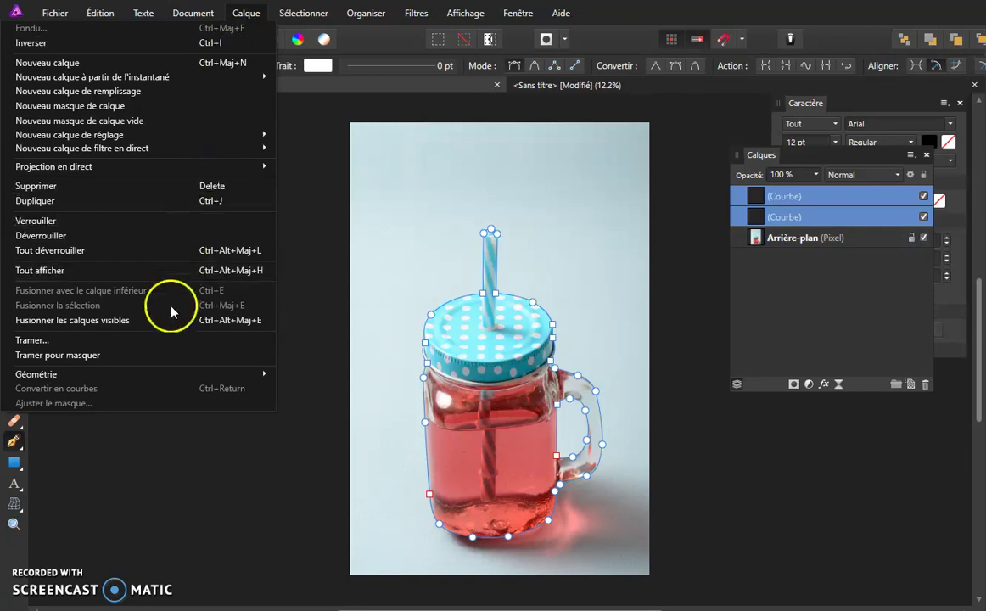
mouse_move(35, 374)
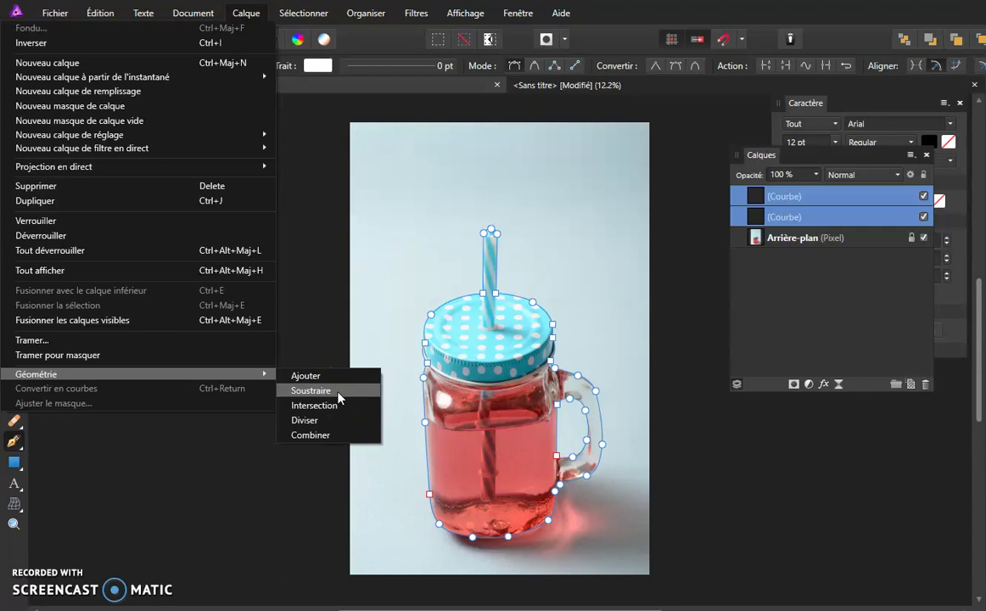
left_click(338, 397)
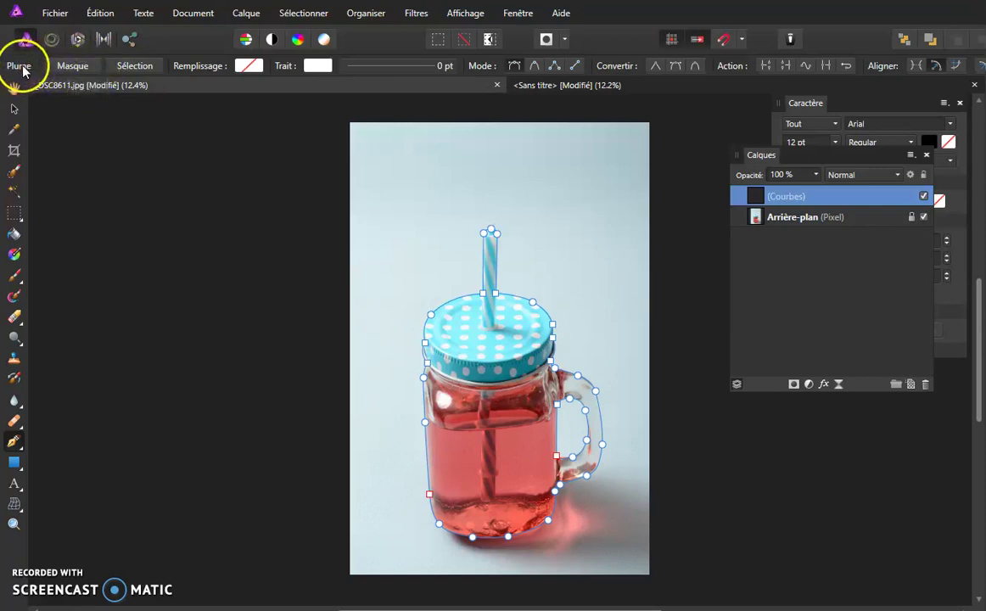
Convert the combined curve to a selection, copy the jar, and switch to the <Sans titre> document.
left_click(136, 68)
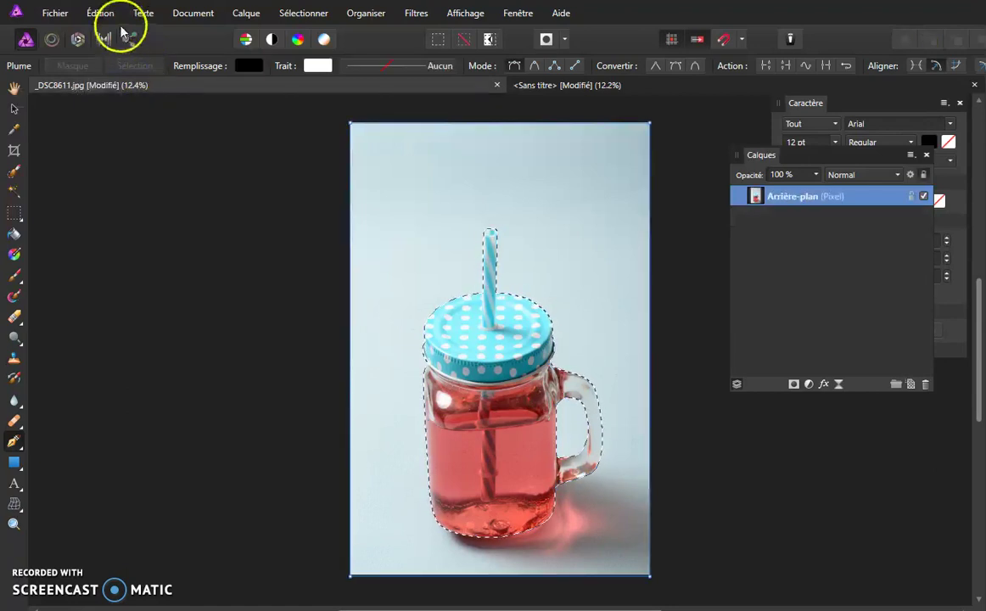
left_click(101, 13)
left_click(73, 79)
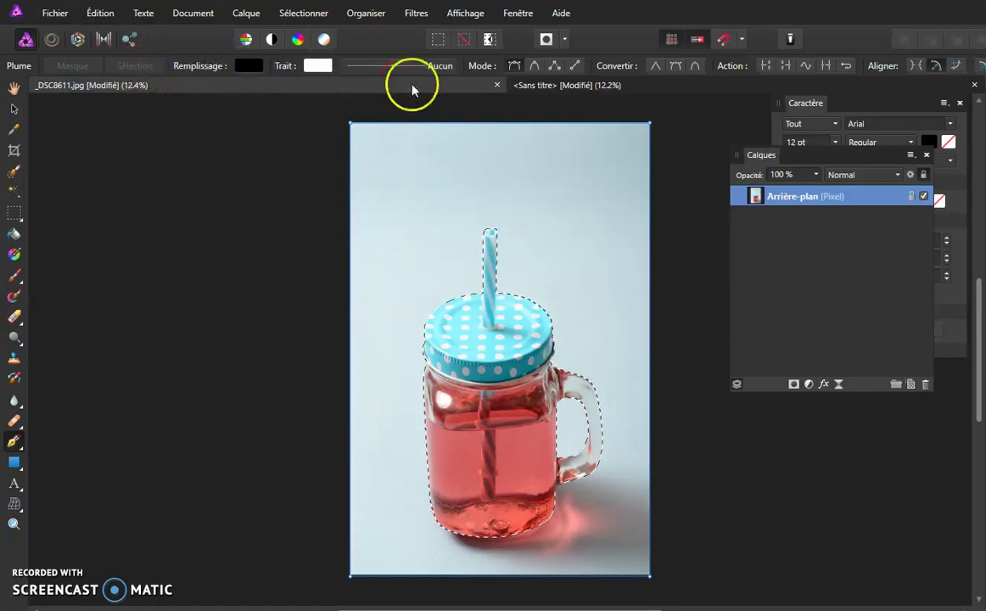
left_click(559, 86)
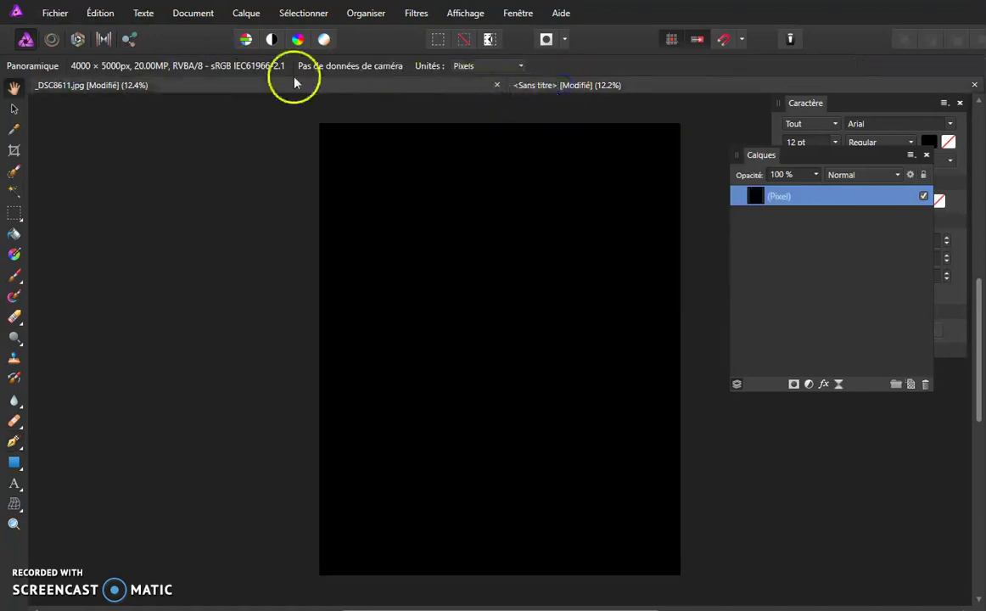
Paste the cut-out jar onto the black background with Édition > Coller and zoom in.
left_click(99, 14)
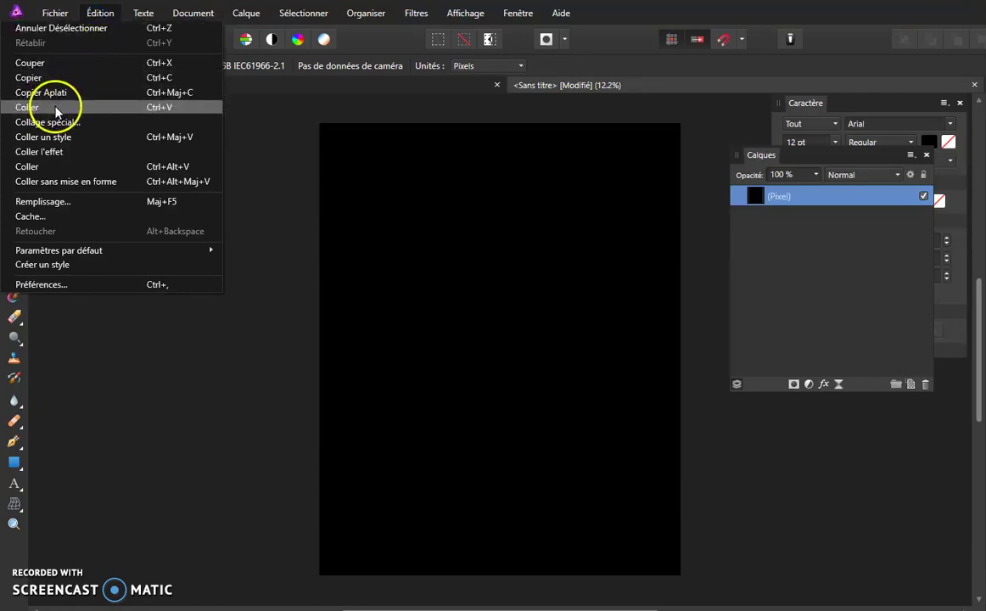
left_click(54, 108)
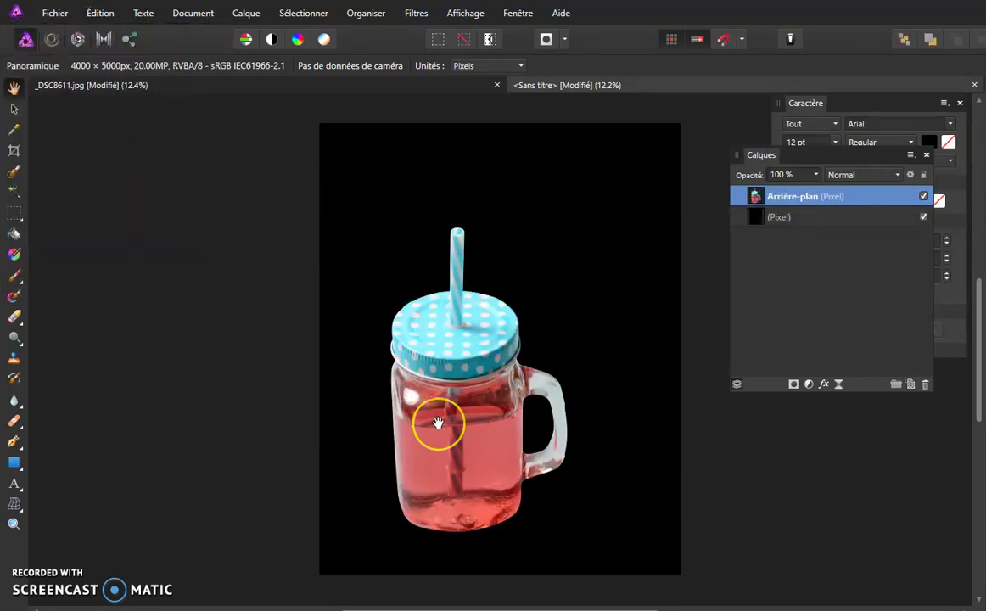
scroll(436, 419, "up", 2)
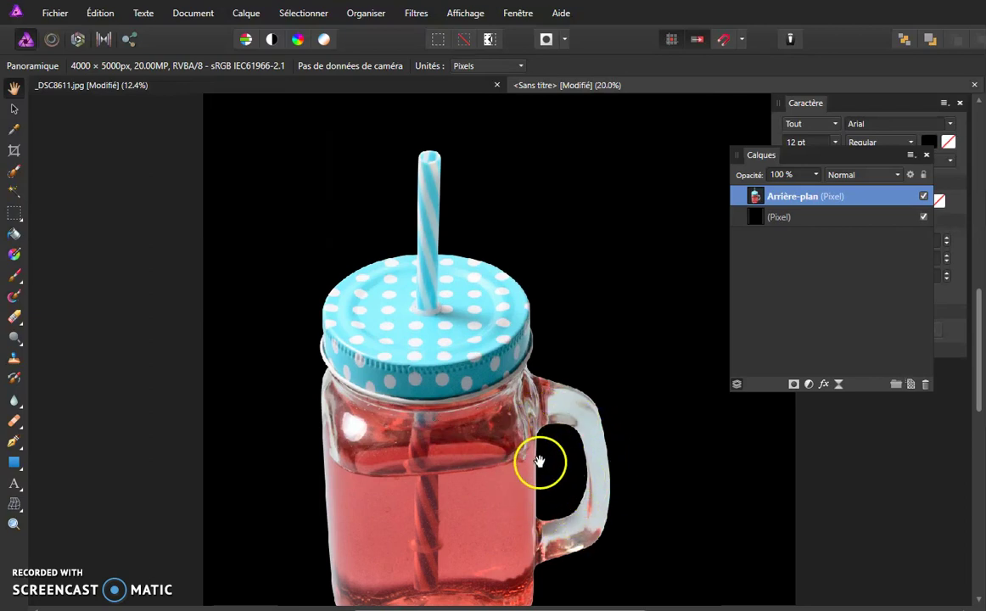
scroll(537, 426, "up", 1)
scroll(535, 429, "up", 2)
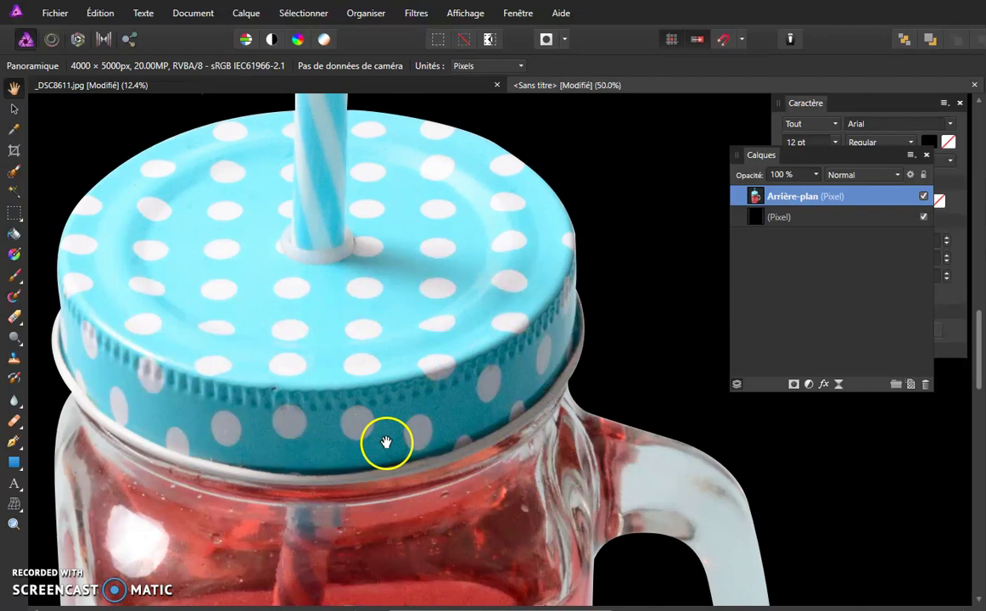
Pan around the lid, jar body and handle to inspect the cut-out's edges.
left_click_drag(257, 473, 293, 229)
scroll(375, 395, "down", 3)
left_click_drag(594, 464, 515, 370)
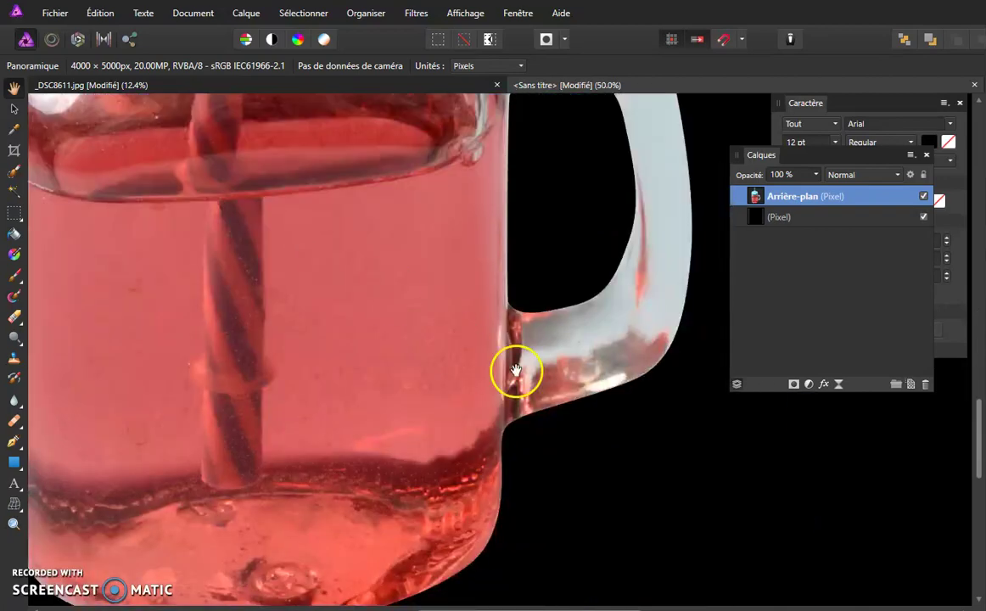
scroll(518, 356, "left", 3)
scroll(292, 344, "left", 1)
scroll(284, 323, "up", 2)
scroll(263, 254, "up", 2)
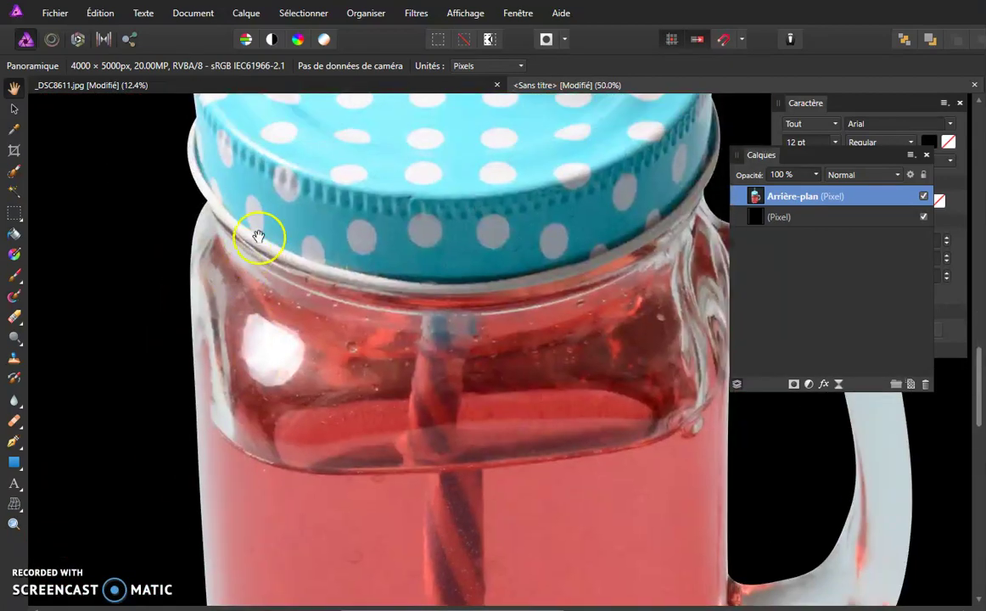
scroll(271, 254, "up", 3)
scroll(323, 268, "up", 2)
scroll(374, 269, "up", 2)
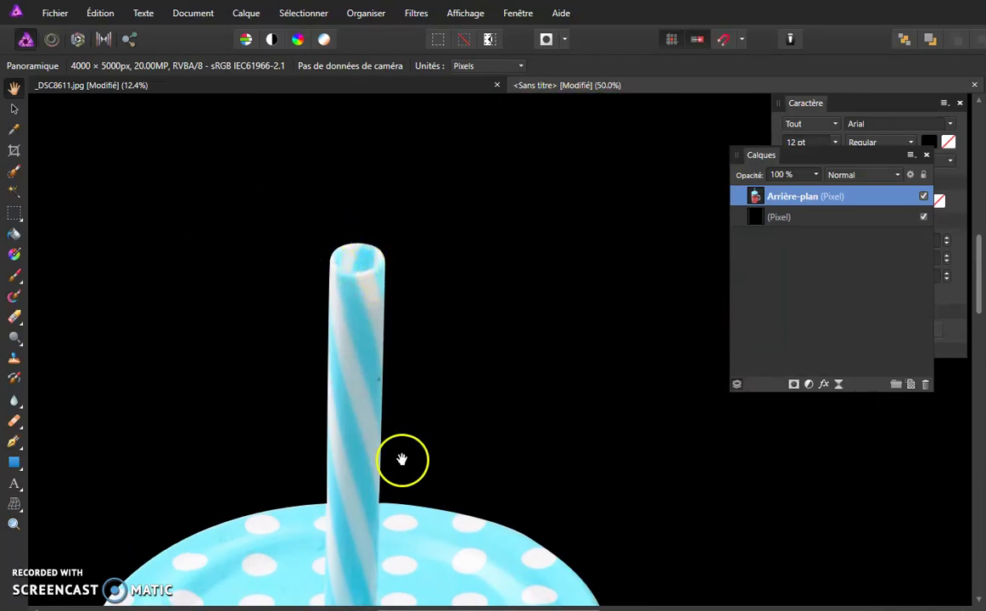
scroll(528, 385, "down", 1)
scroll(375, 370, "down", 2)
scroll(507, 334, "down", 2)
scroll(458, 328, "down", 2)
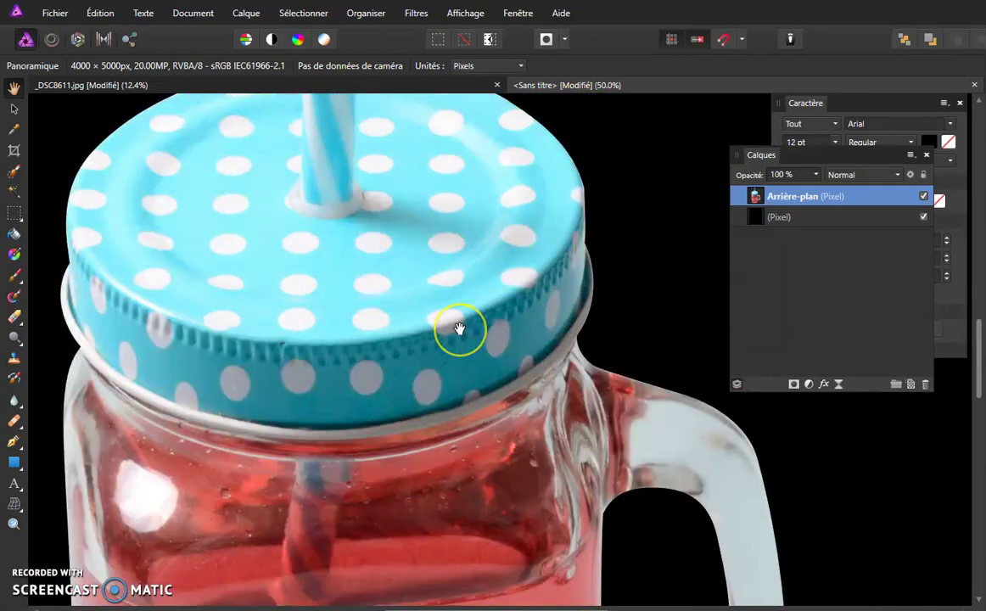
scroll(459, 328, "down", 2)
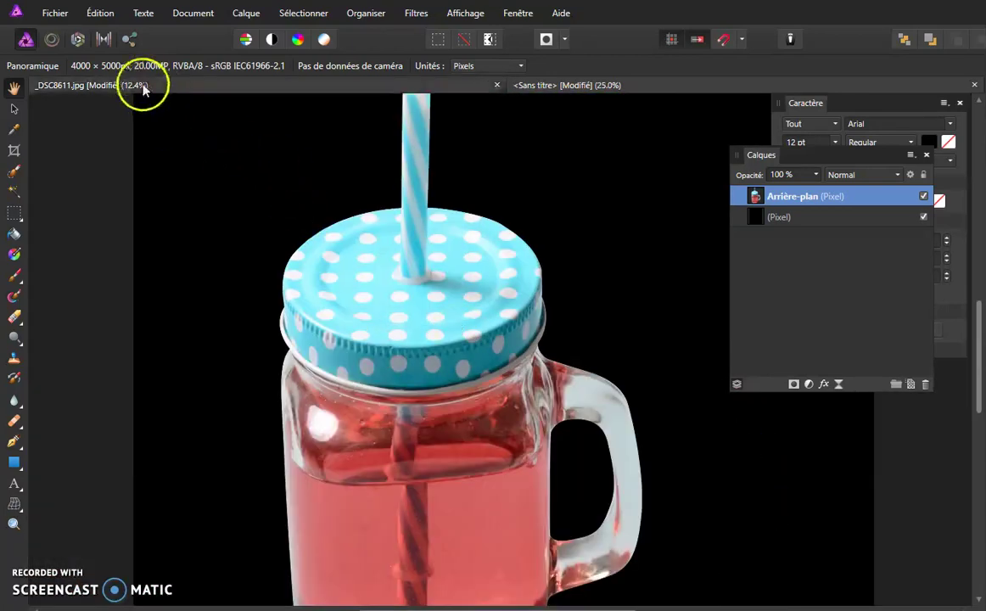
In _DSC8611.jpg, undo the path-to-selection and subtraction, restoring two separate Courbe paths.
left_click(142, 86)
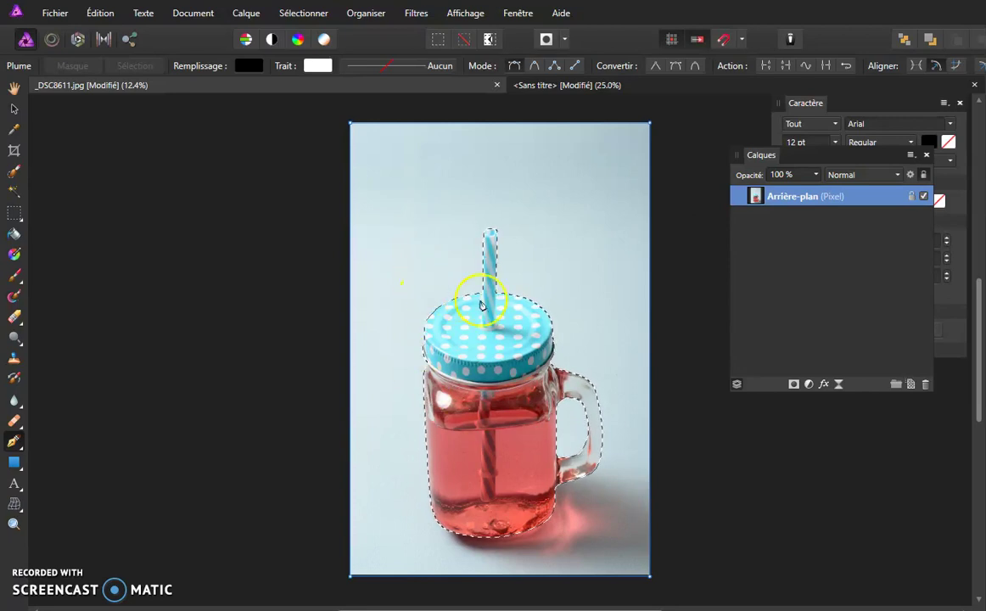
left_click(99, 12)
left_click(92, 29)
left_click(99, 13)
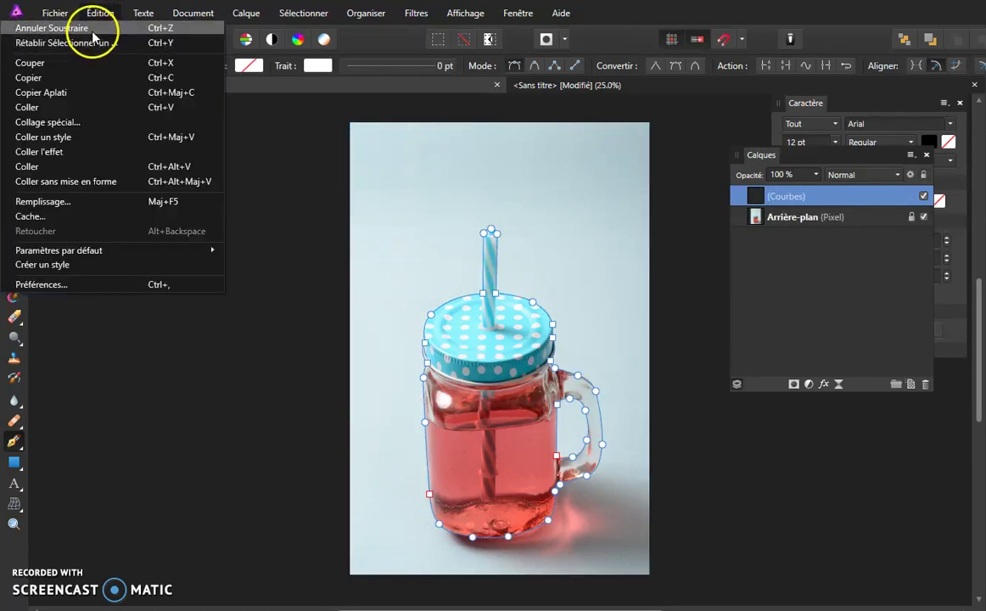
left_click(97, 28)
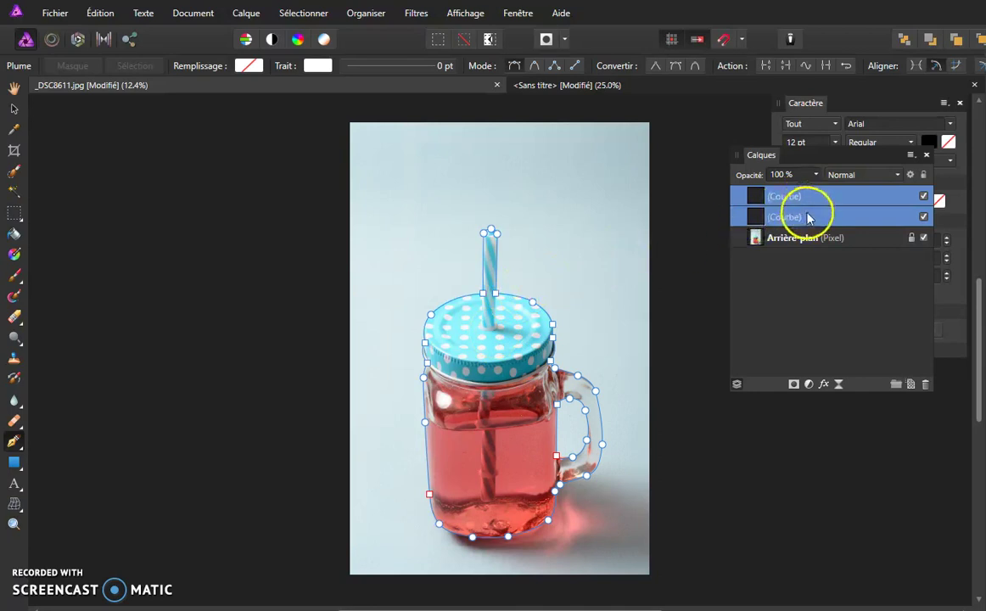
left_click(241, 14)
mouse_move(36, 374)
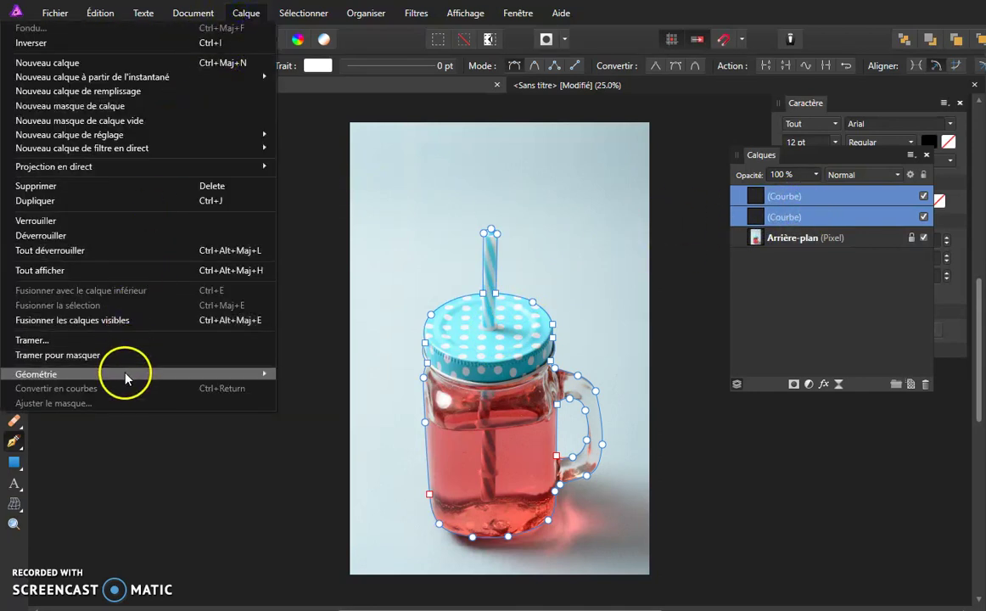